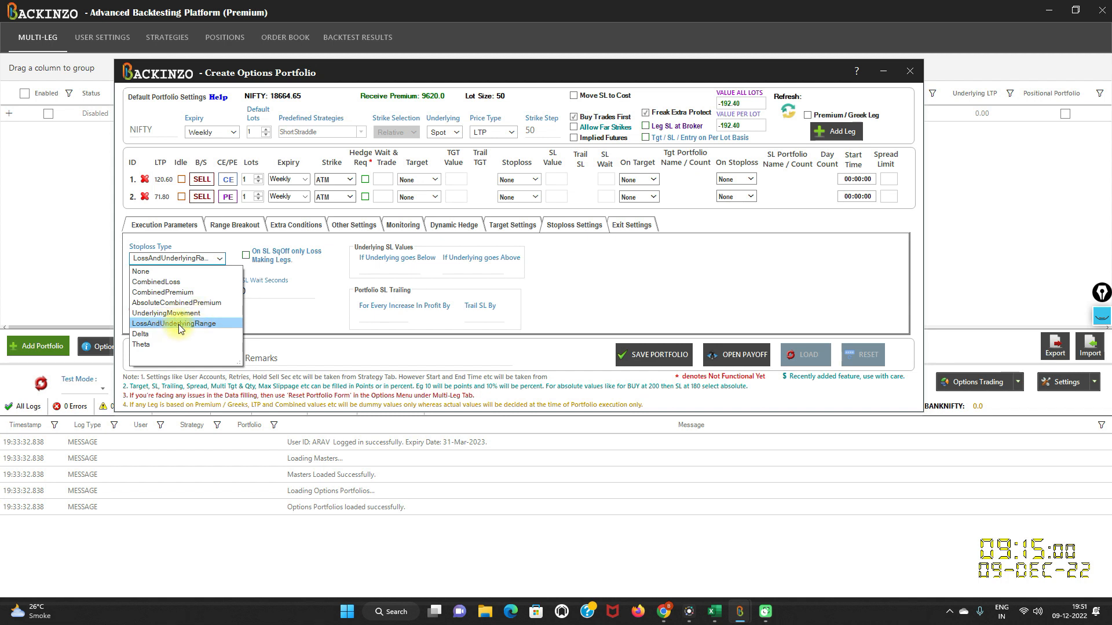
- Set the portfolio's stoploss type to LossAndUnderlyingRange and its combined loss to 300
click(596, 225)
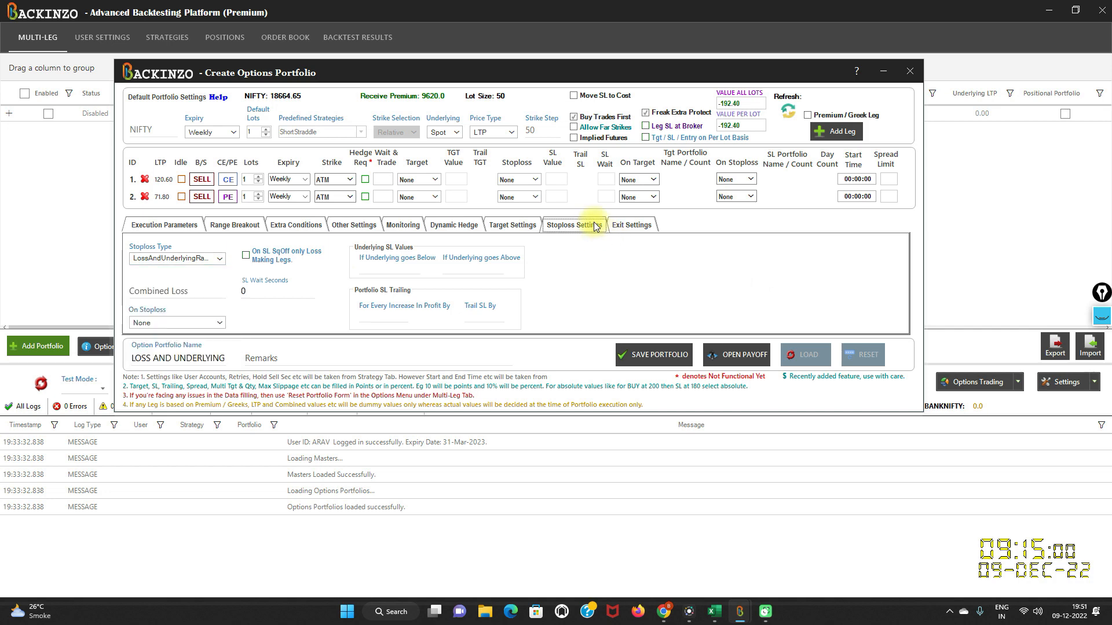
mouse_move(217, 264)
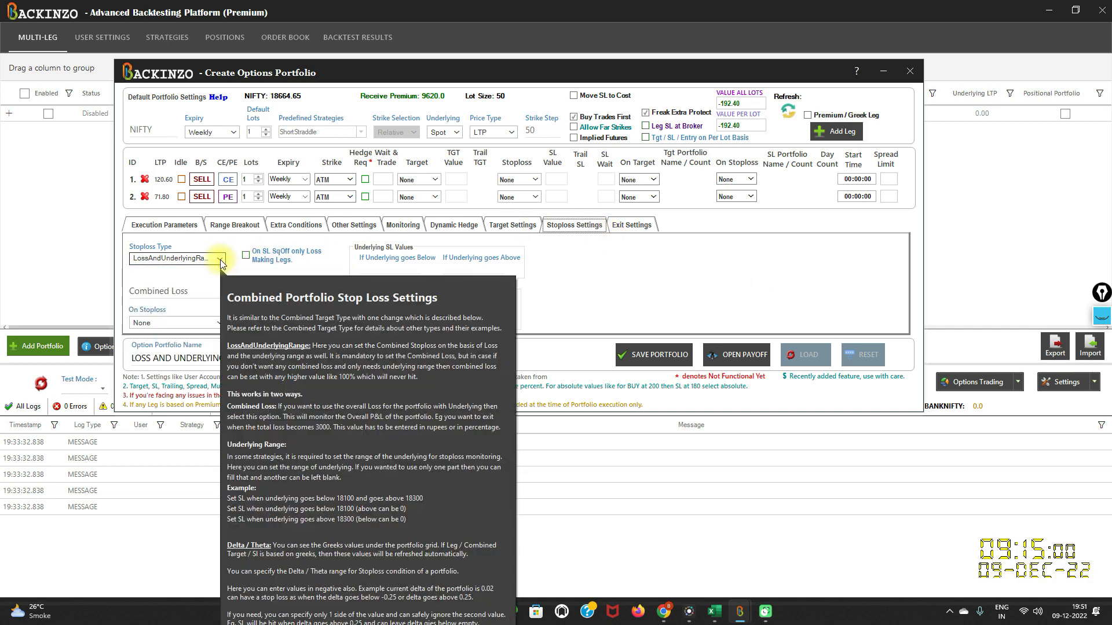
click(220, 259)
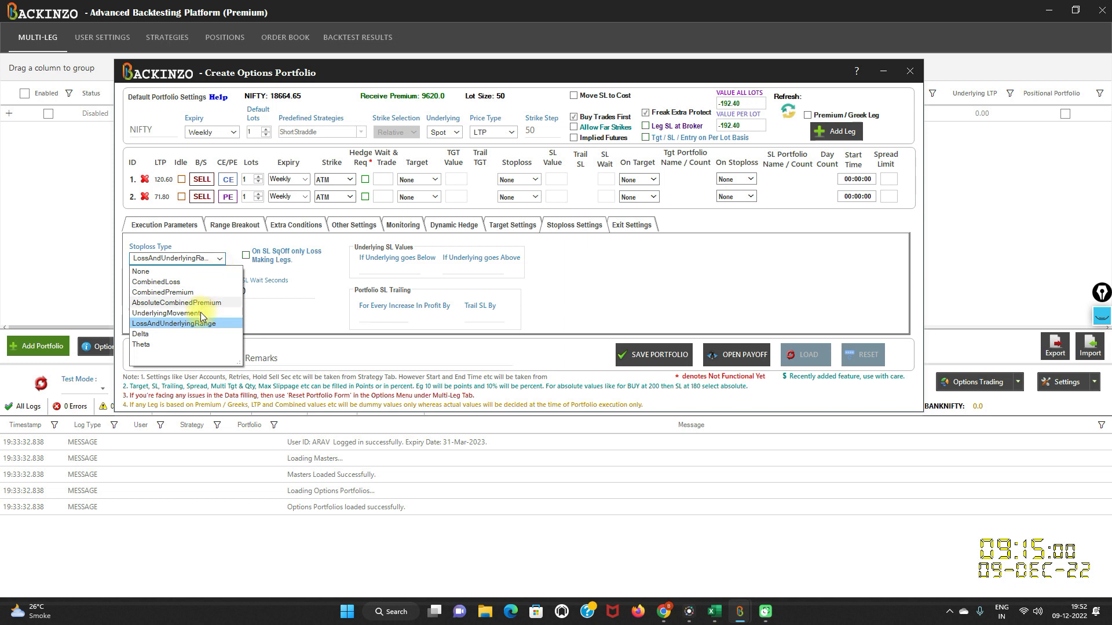
click(182, 325)
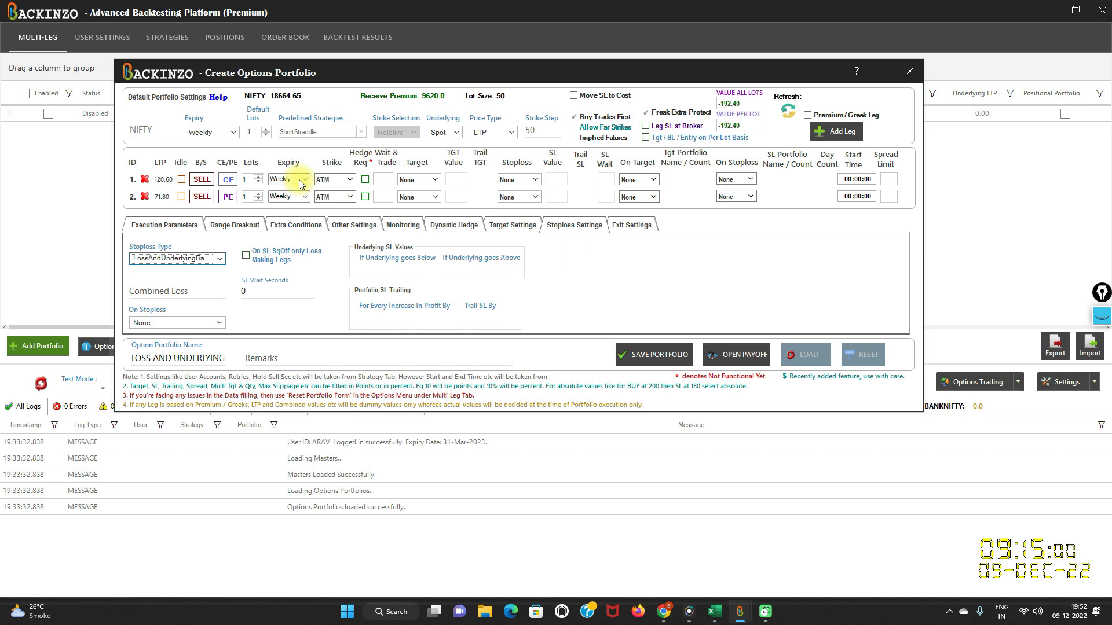
click(152, 290)
text(300)
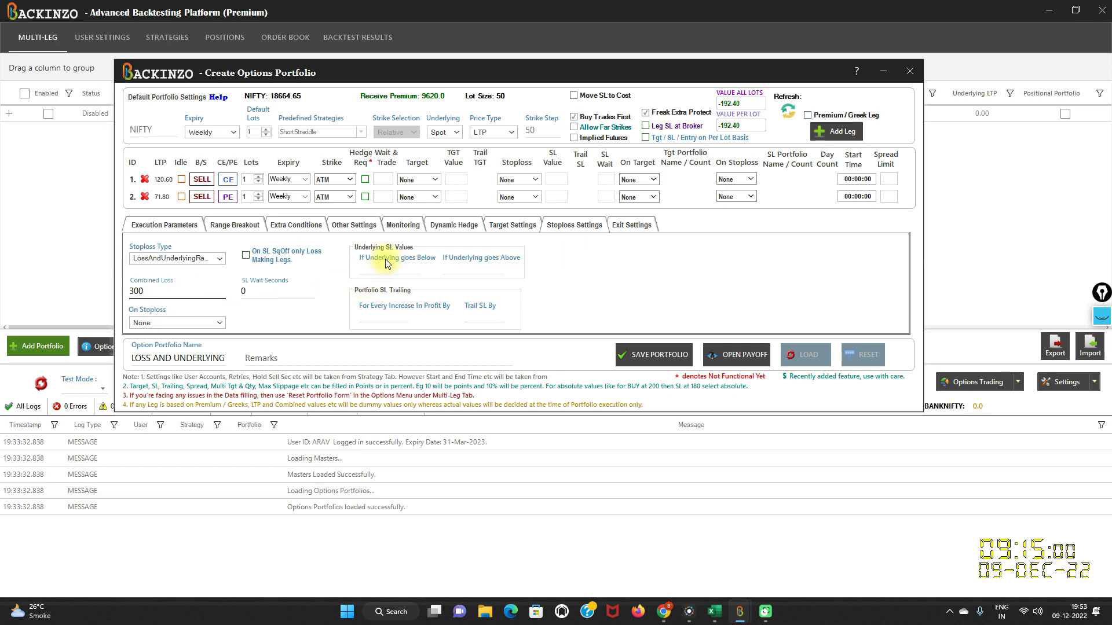
- Change the combined loss to 300000000, keeping the LossAndUnderlyingRange stoploss type
click(1102, 316)
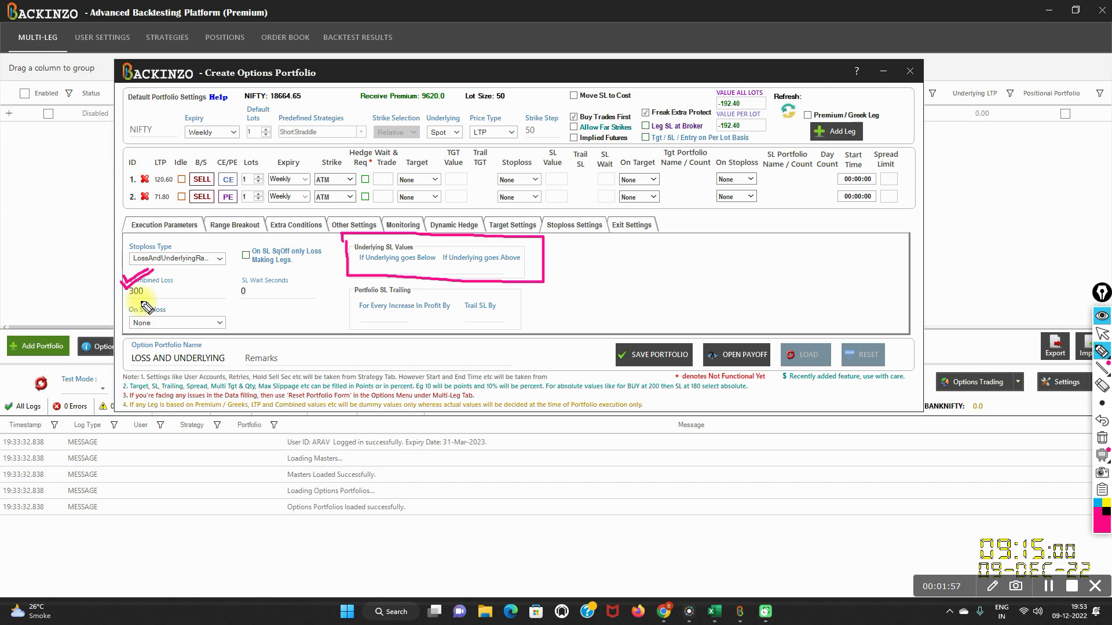
click(1102, 317)
click(175, 294)
text(00000000)
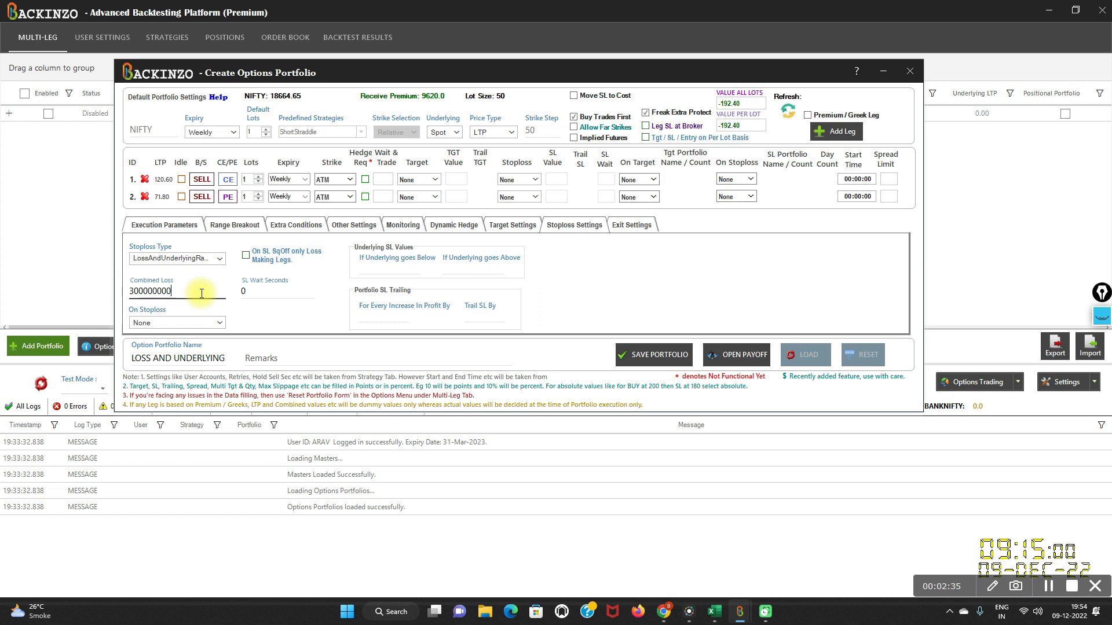
click(215, 259)
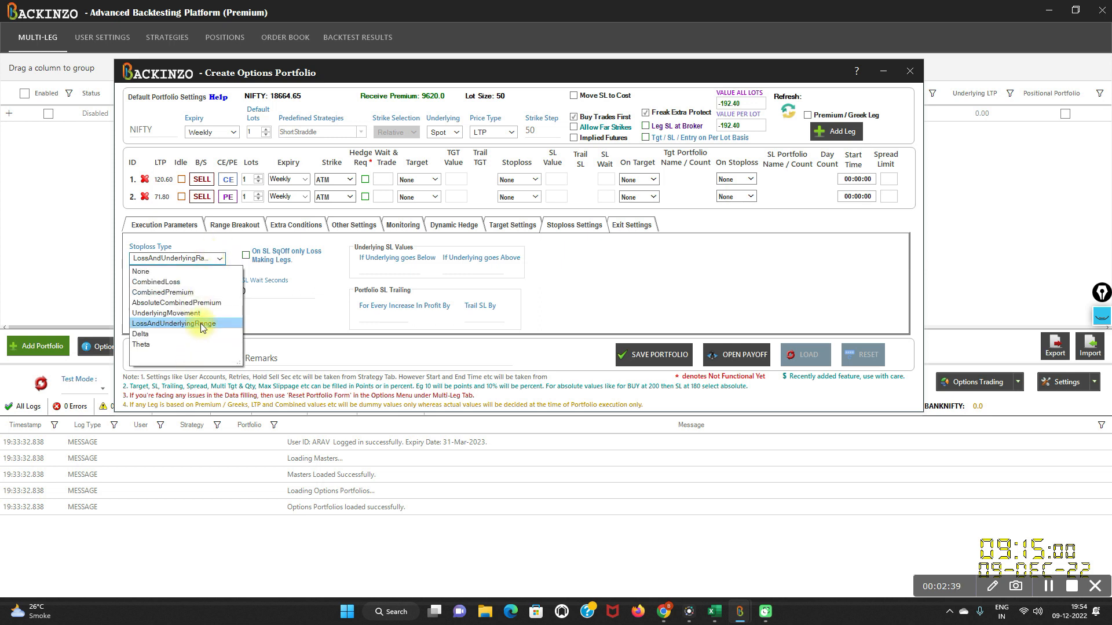
click(264, 319)
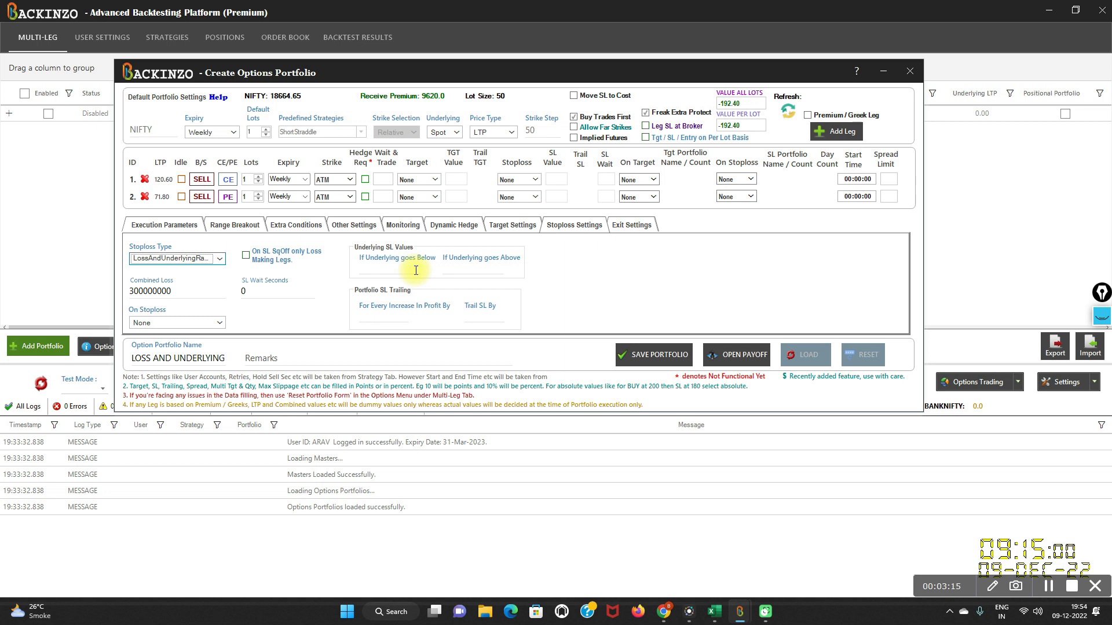
- Set the underlying SL values to -25 for going below and 25 for going above
click(219, 258)
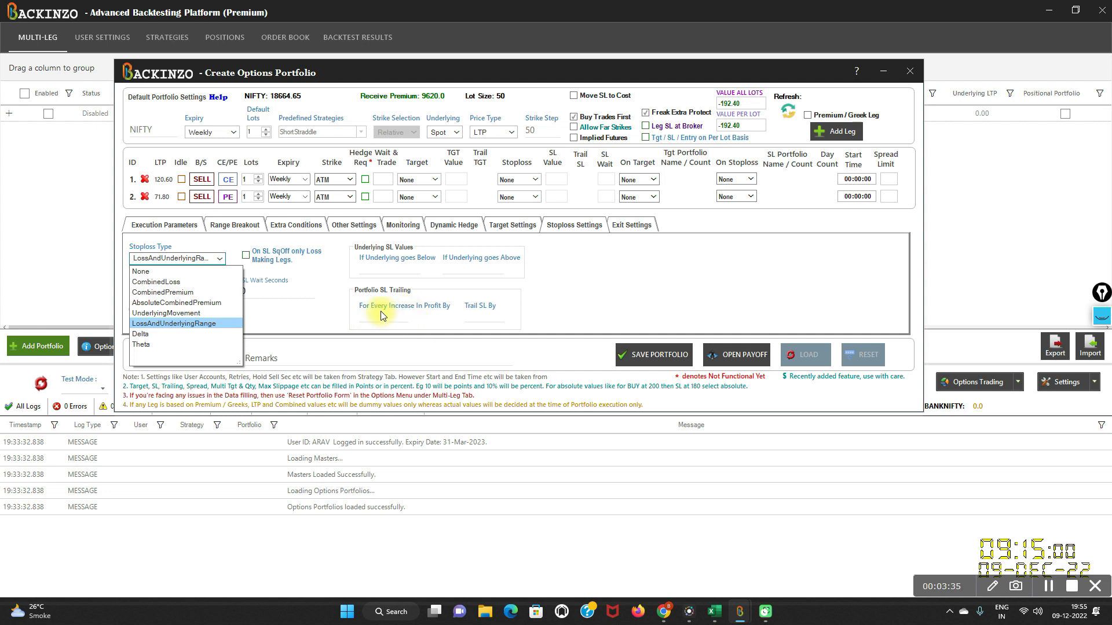
click(398, 269)
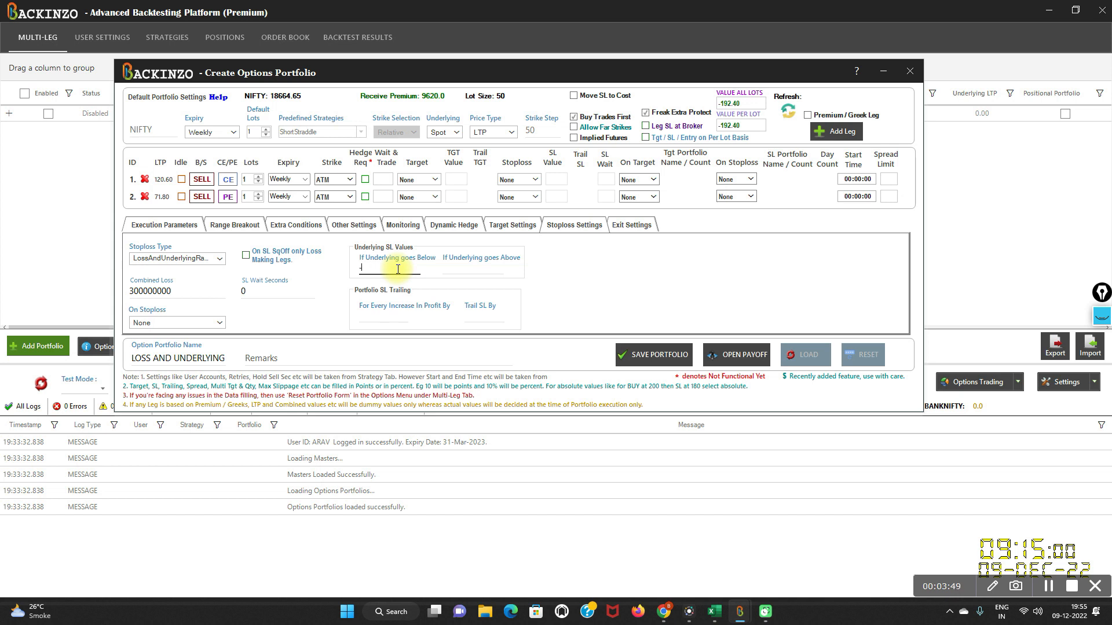
text(25)
click(455, 269)
text(25)
click(181, 266)
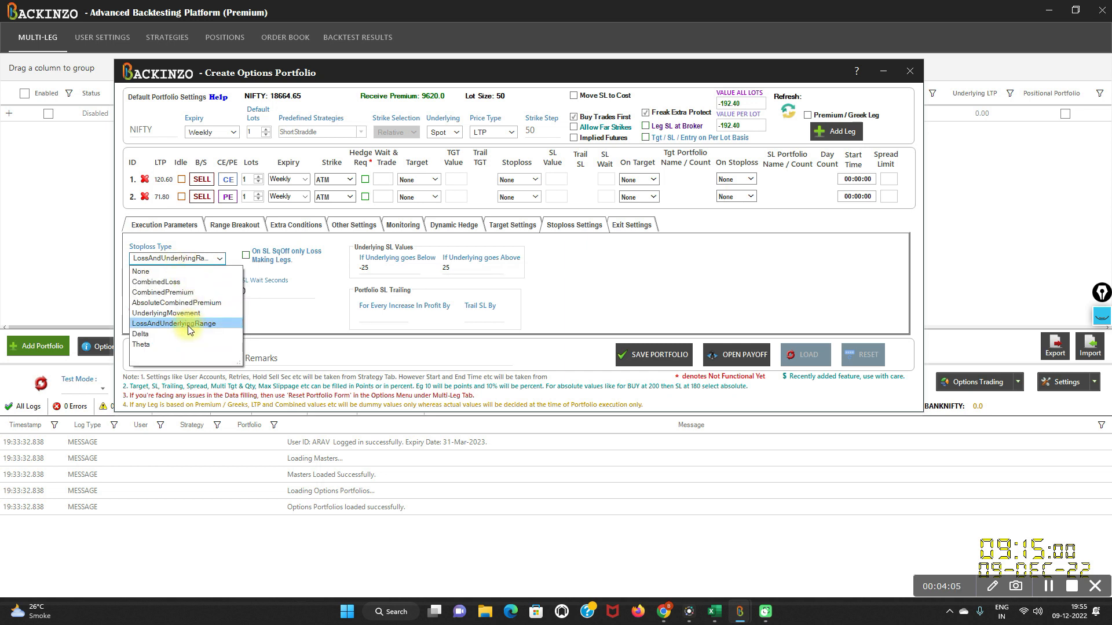
click(316, 290)
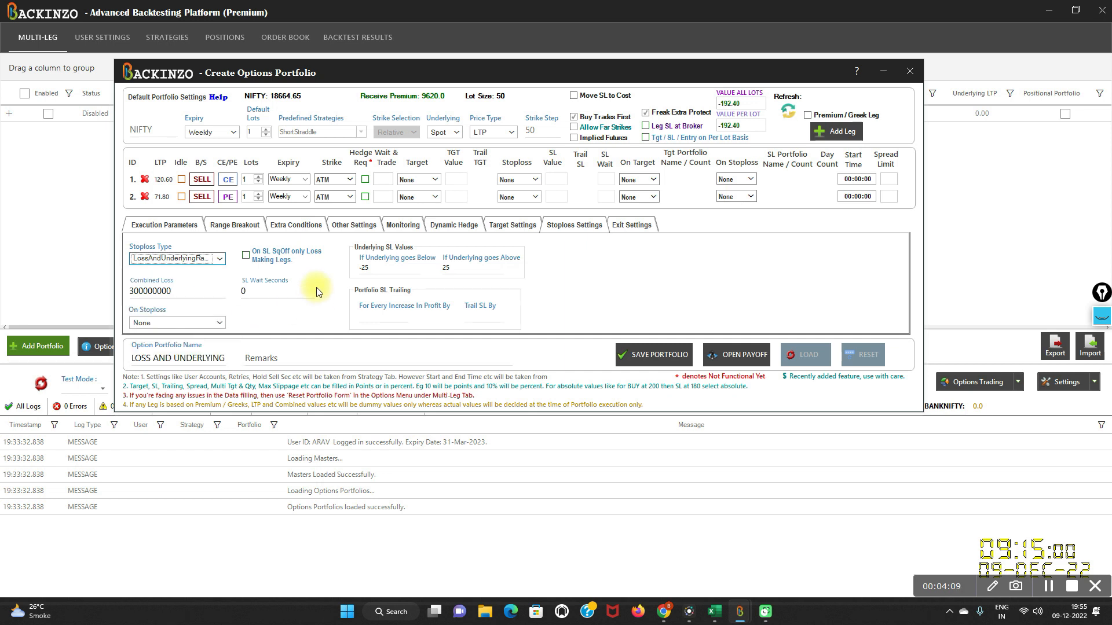
click(1101, 292)
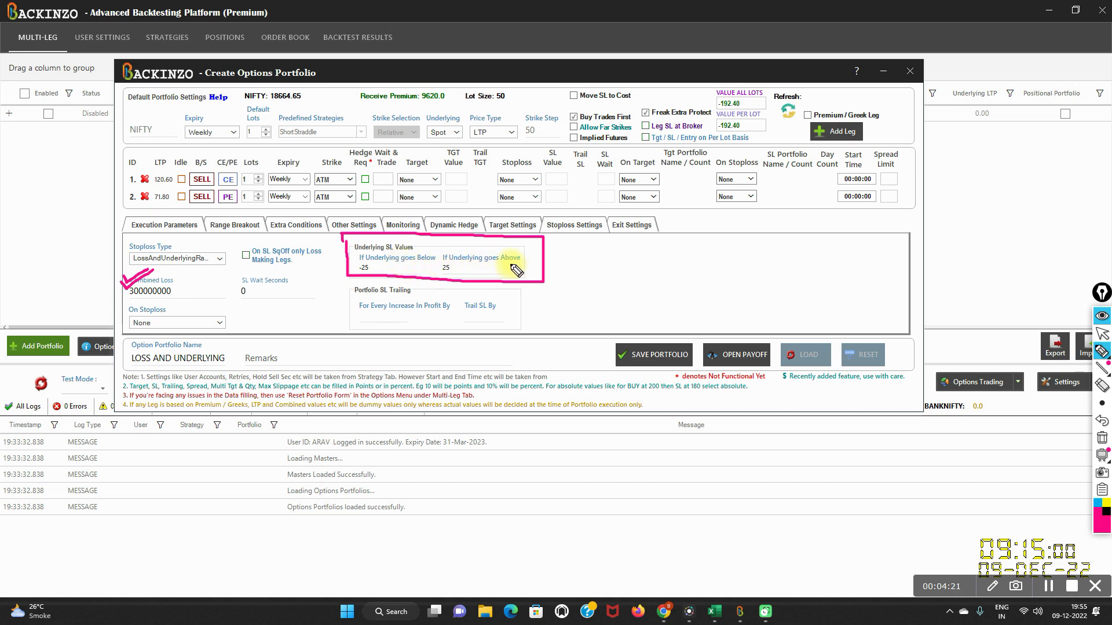
click(1097, 353)
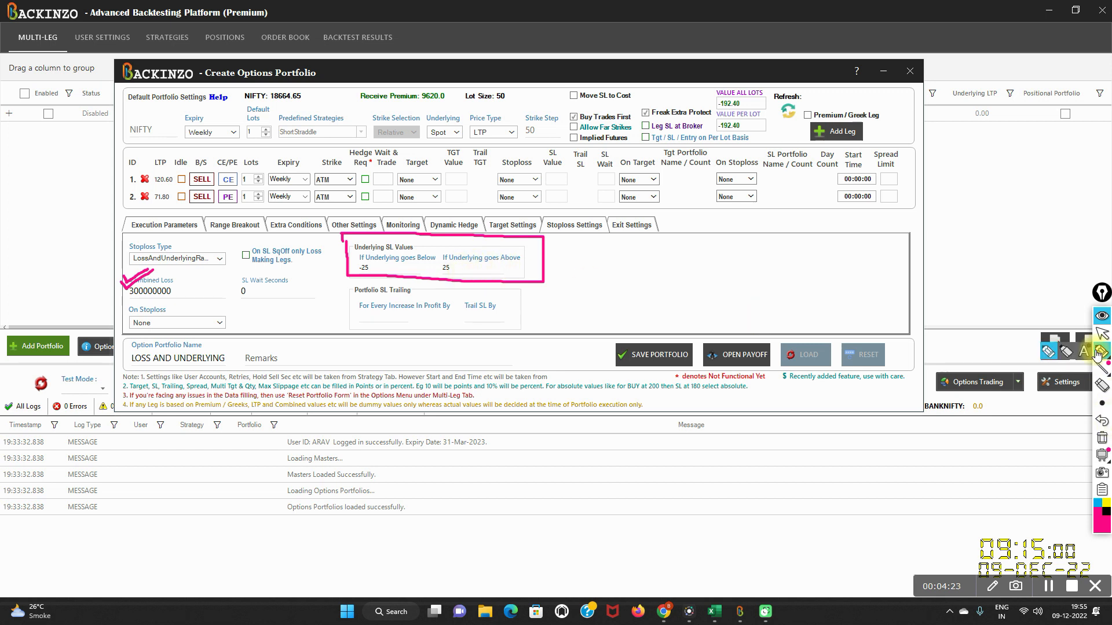
click(1100, 321)
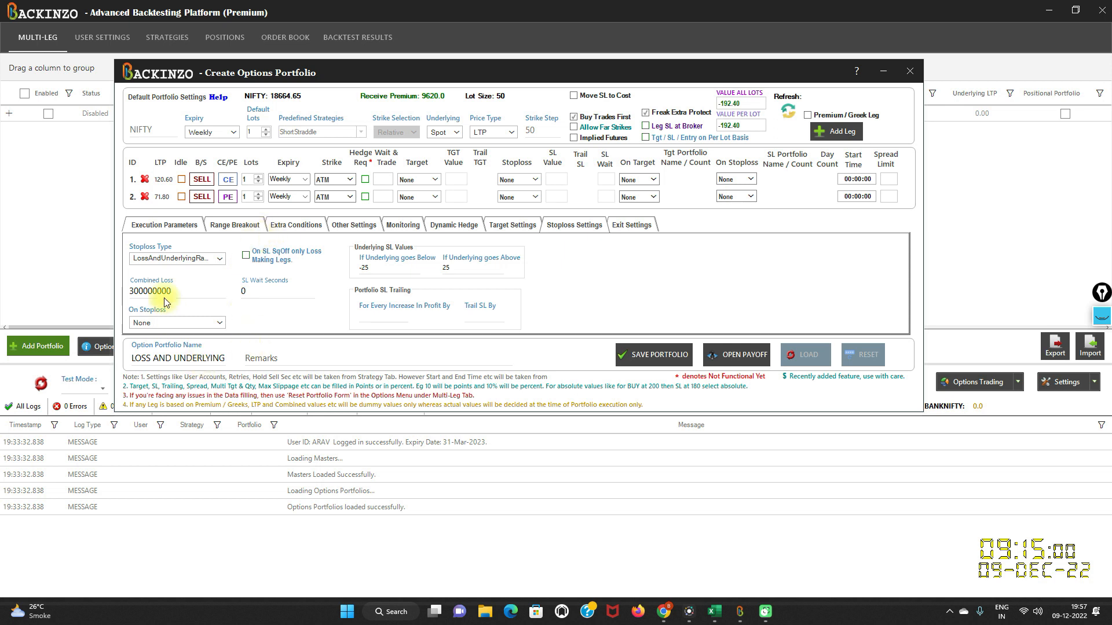
- Set the combined loss to 300 and save the portfolio
click(178, 295)
key(BackSpace)
key(BackSpace)
key(BackSpace)
key(BackSpace)
key(BackSpace)
key(BackSpace)
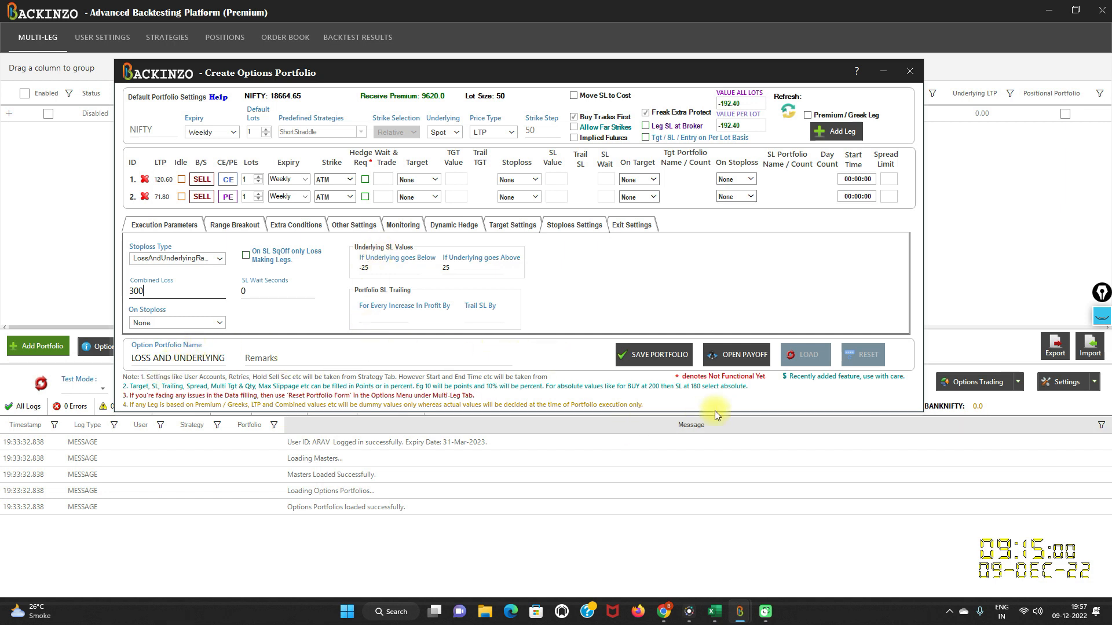
click(670, 358)
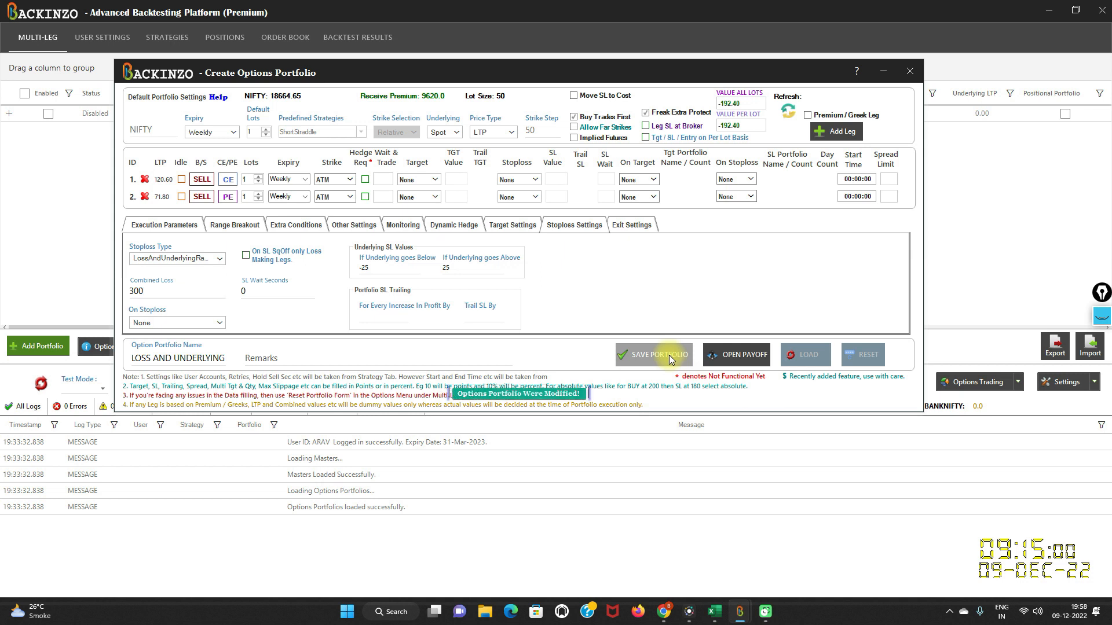
- Enable the LOSS AND UNDERLYING portfolio and recalibrate the data
click(46, 113)
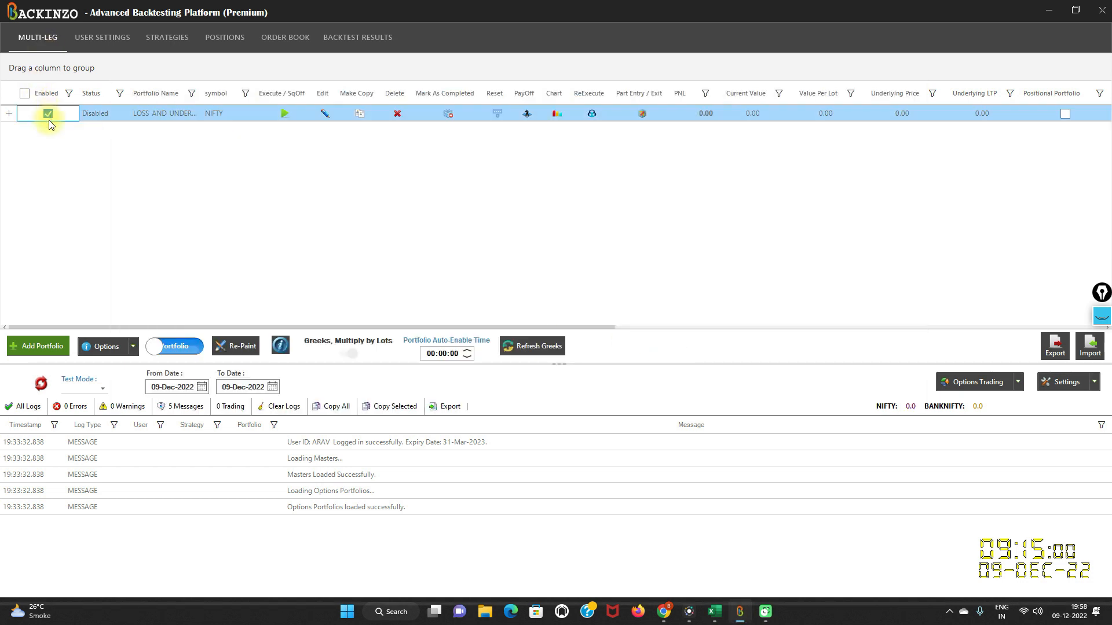
click(43, 383)
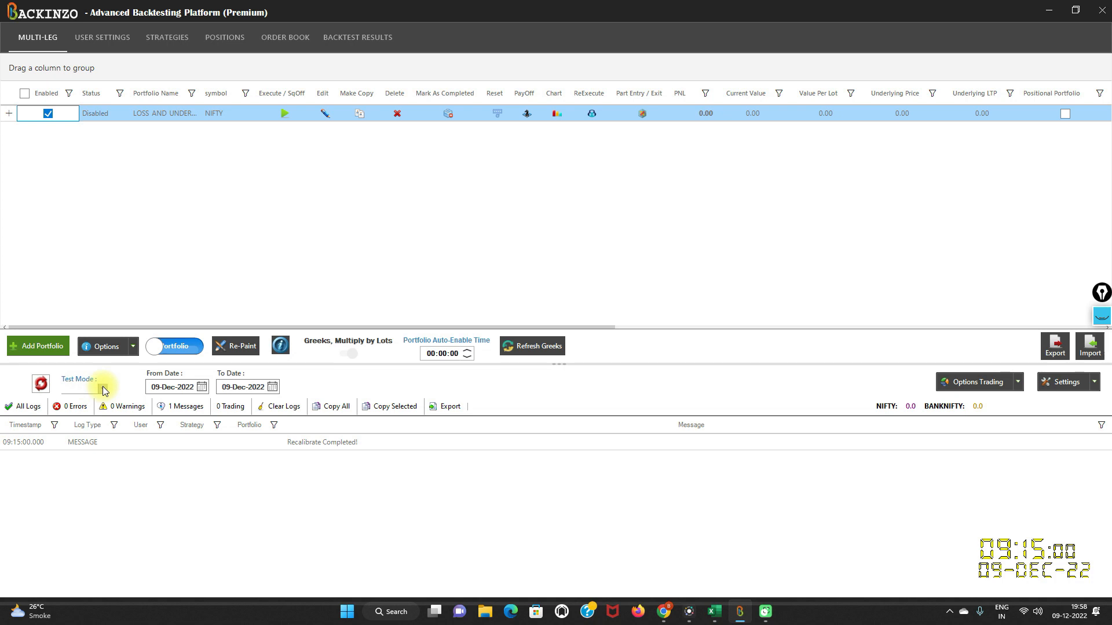
- Start a test in Simulate mode from 29-Nov-2022 with strict timings enabled
click(99, 388)
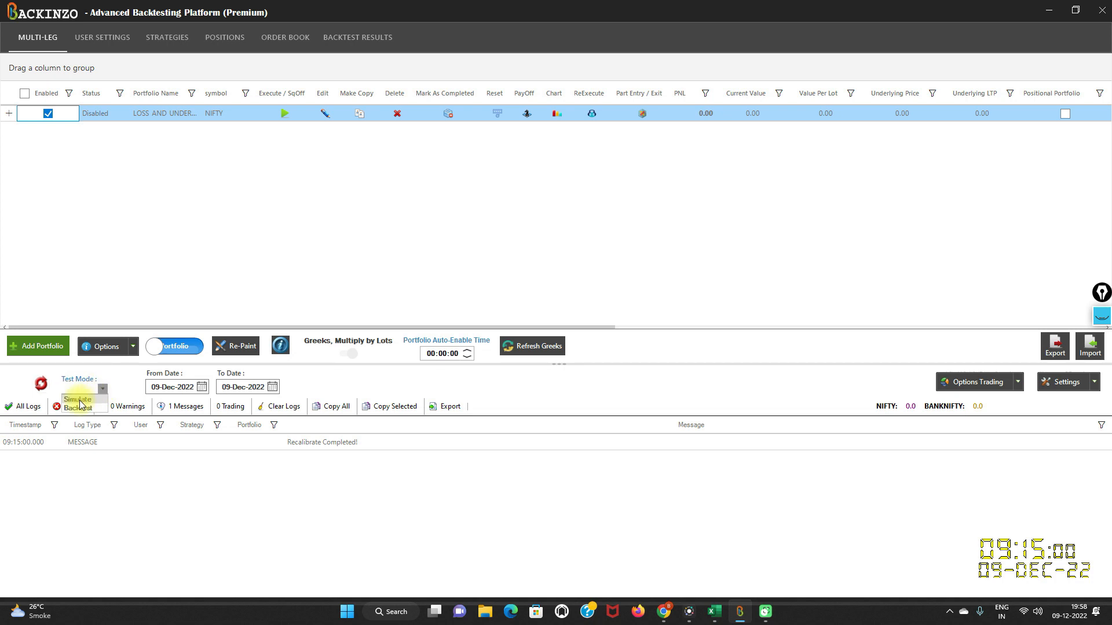
click(78, 399)
click(202, 387)
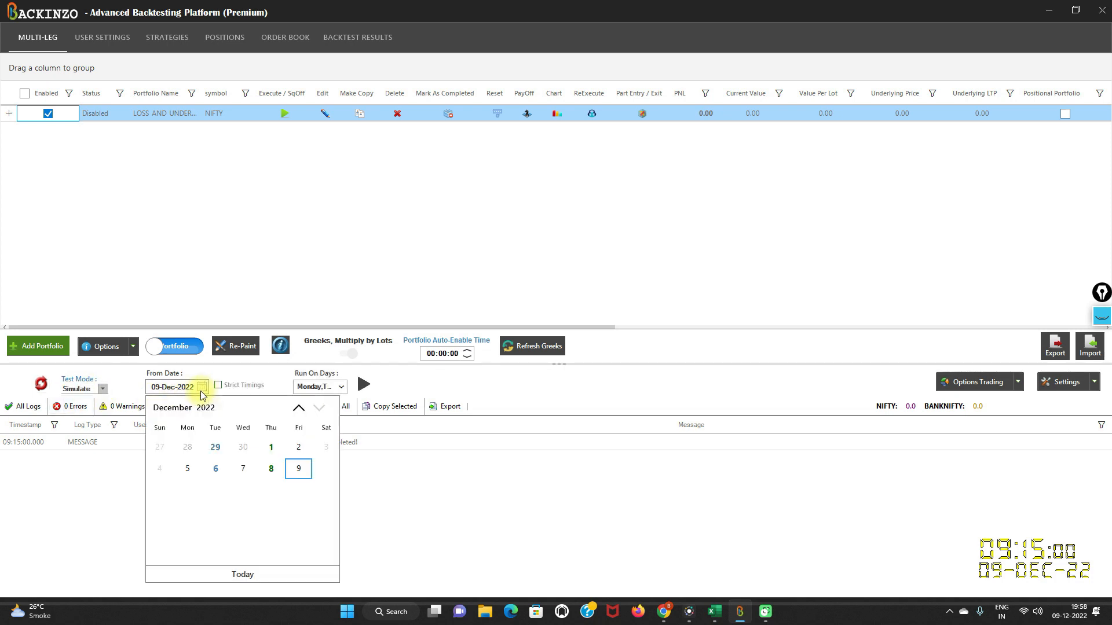
click(216, 447)
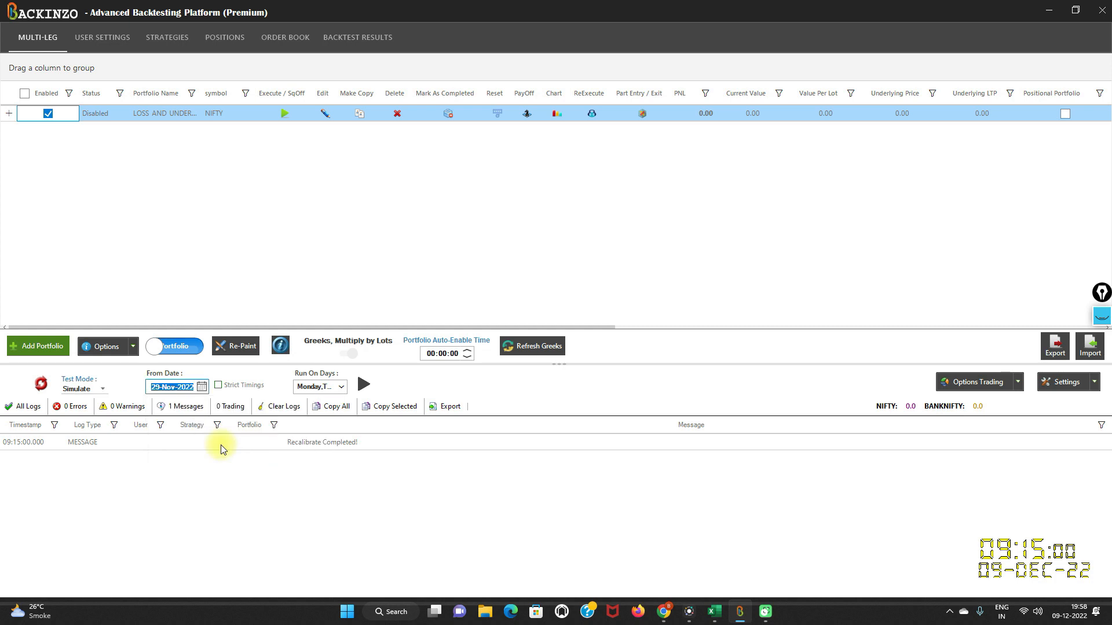
click(219, 386)
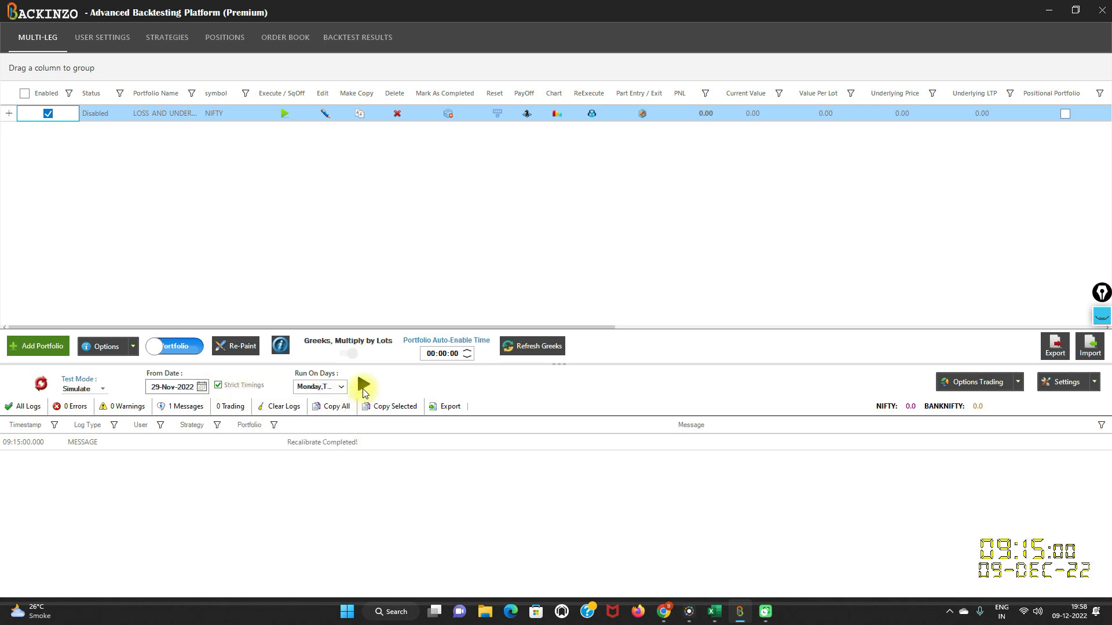
click(363, 384)
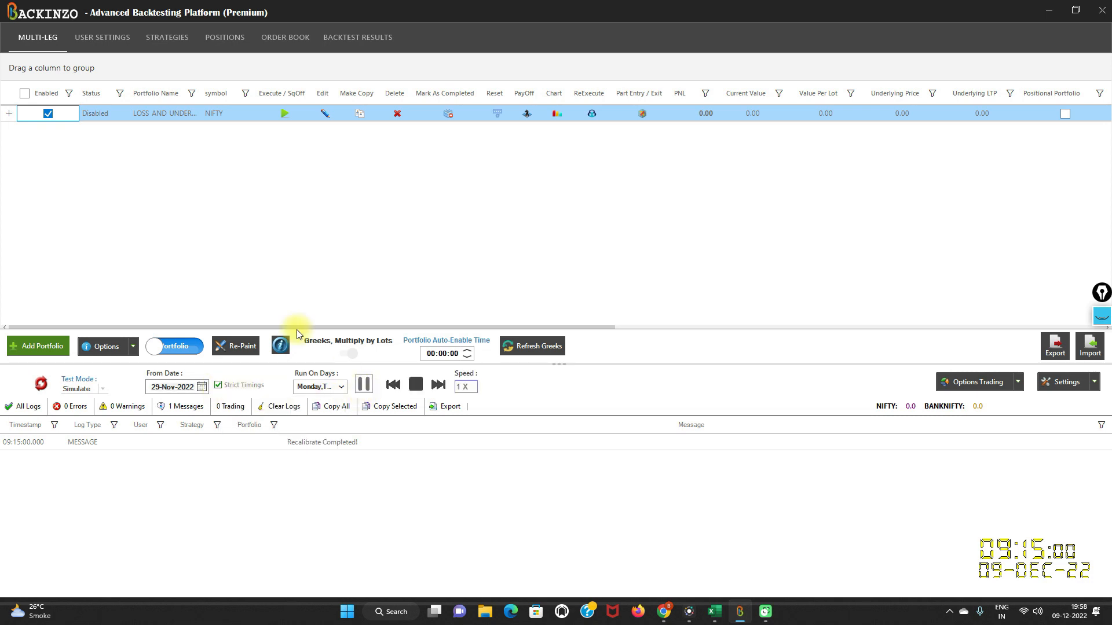
- Expand the portfolio and its execution row to examine the underlying price, PNL, SL and message values
click(8, 113)
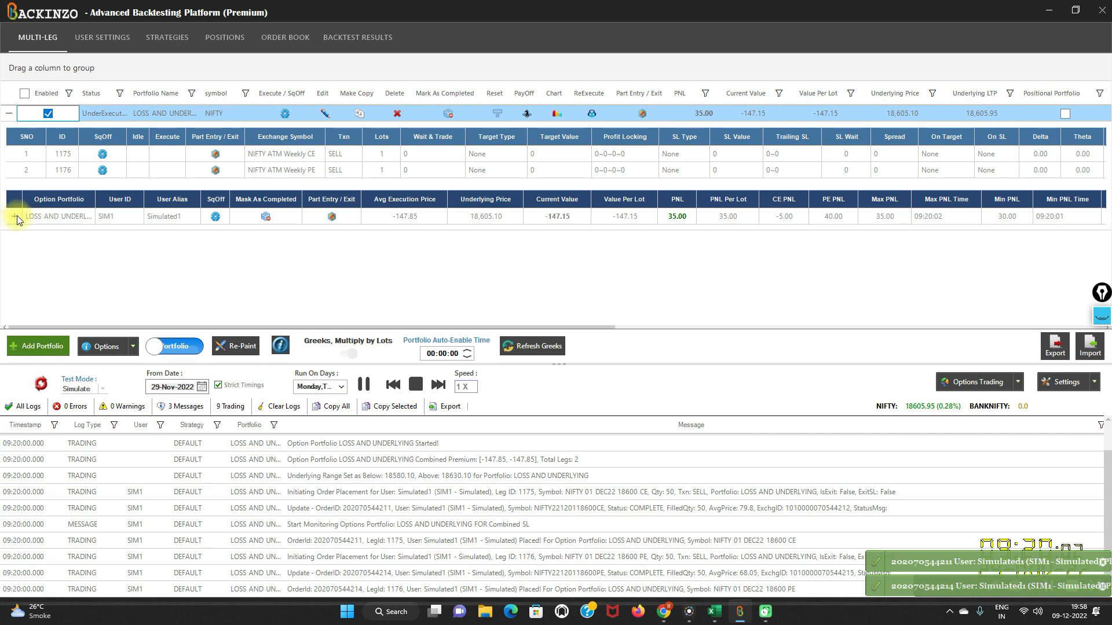
click(16, 218)
drag(61, 326, 707, 367)
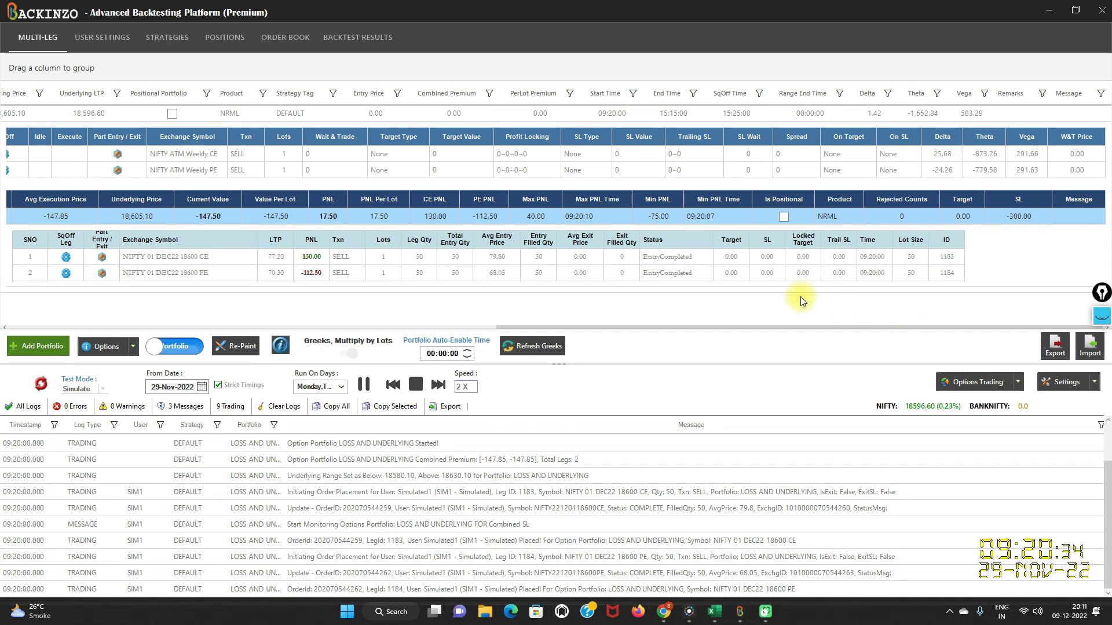
click(1101, 317)
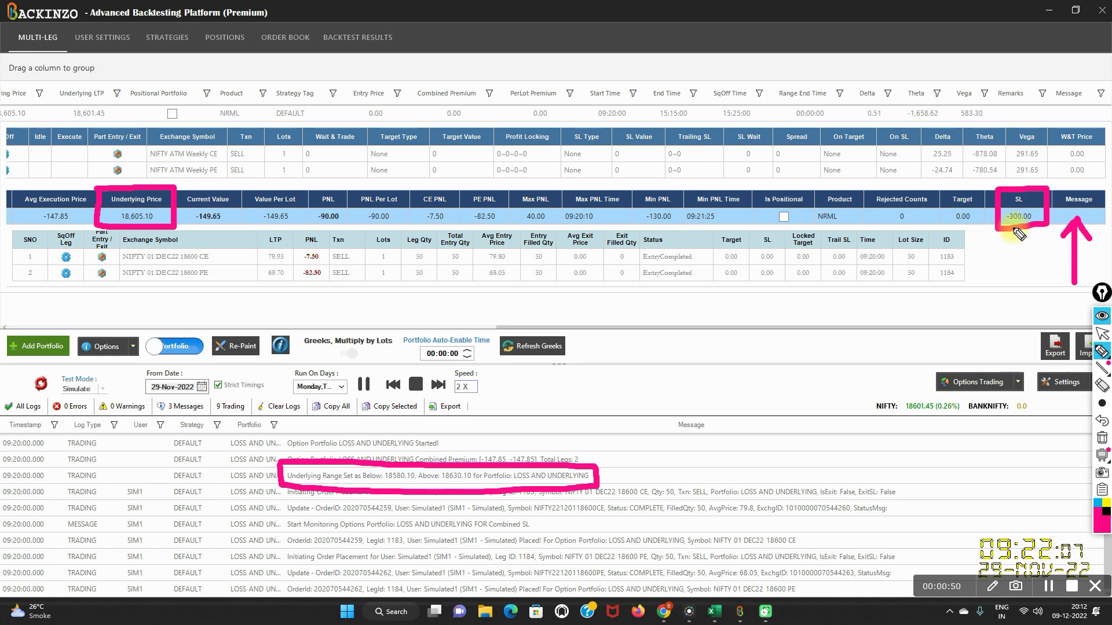
mouse_move(313, 185)
mouse_down()
mouse_move(308, 223)
mouse_move(347, 225)
mouse_move(336, 184)
mouse_move(308, 184)
mouse_up()
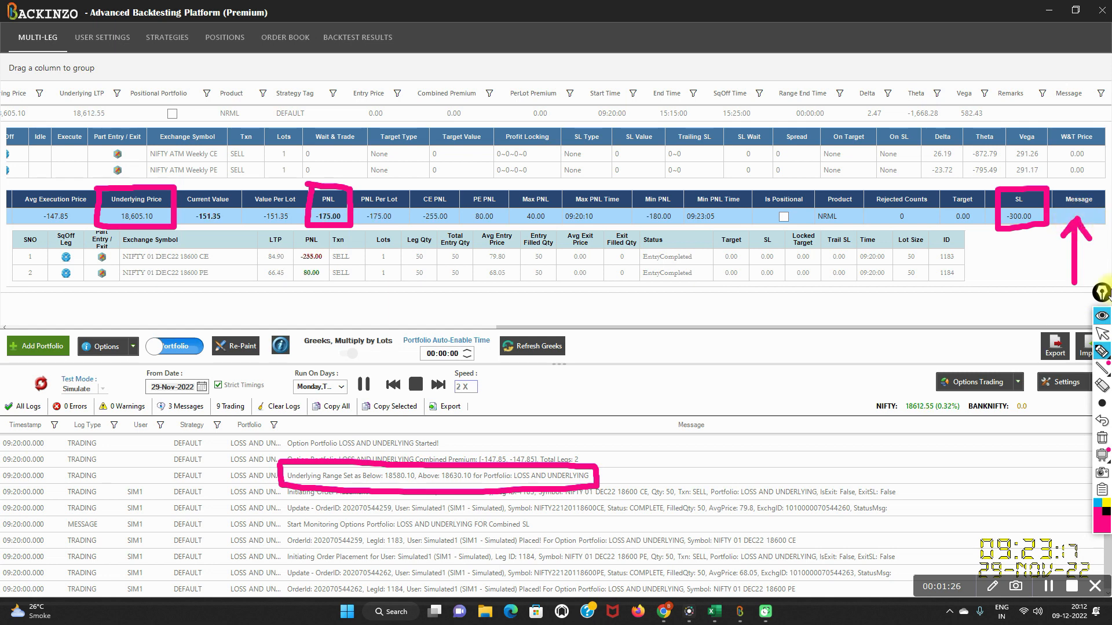
click(1102, 316)
- Speed the simulation up to 16X and check the portfolio's PNL, SL and exit message
click(443, 388)
click(443, 388)
click(443, 388)
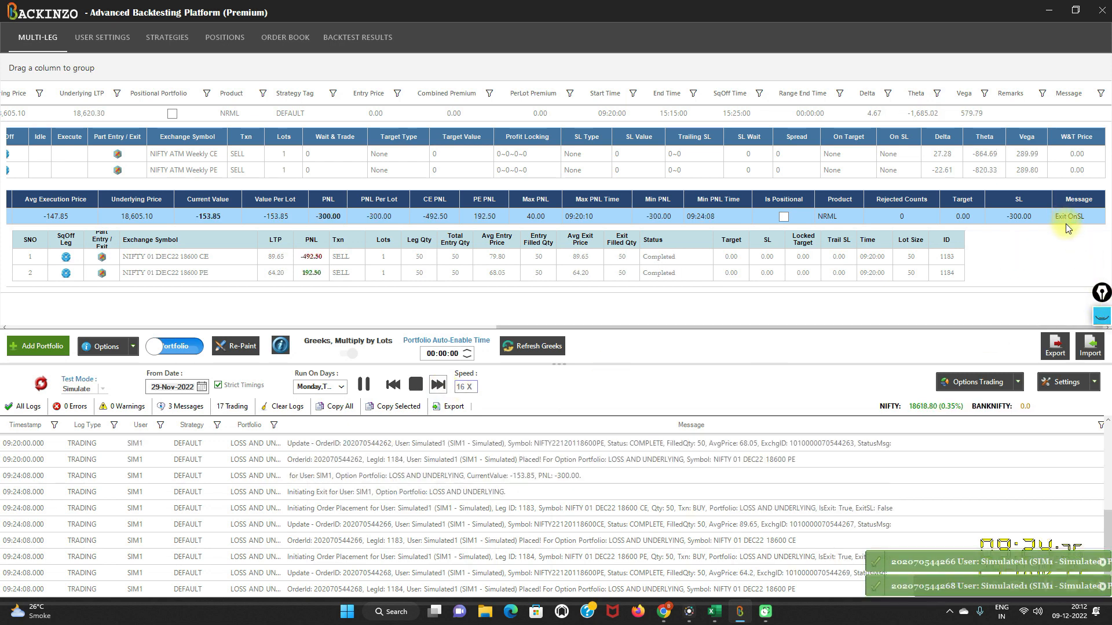
click(1102, 317)
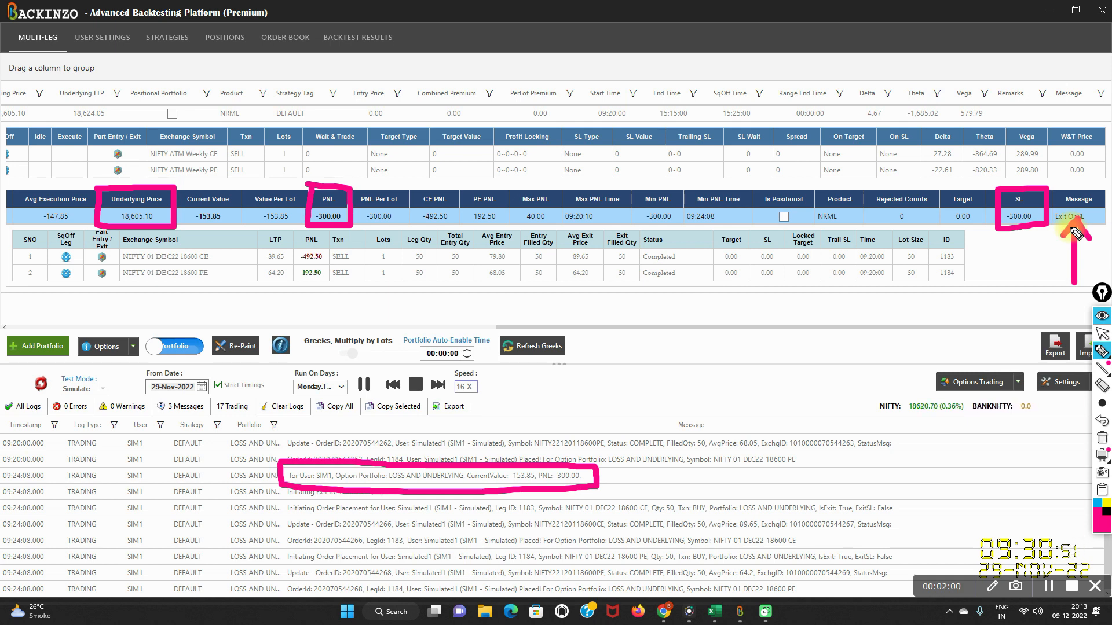
click(1102, 315)
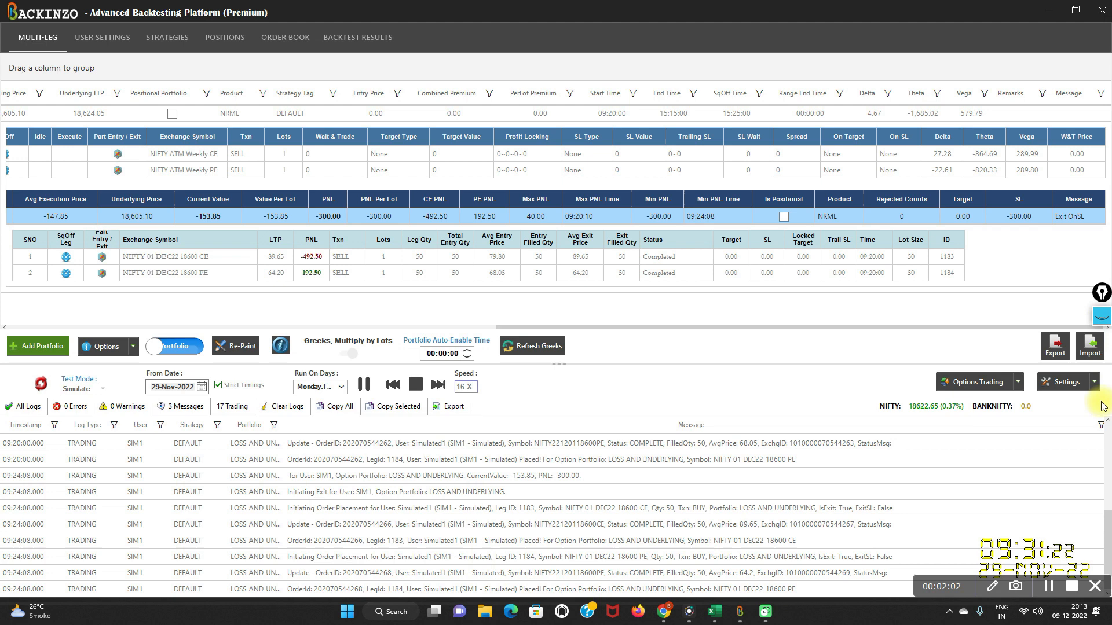
click(1048, 587)
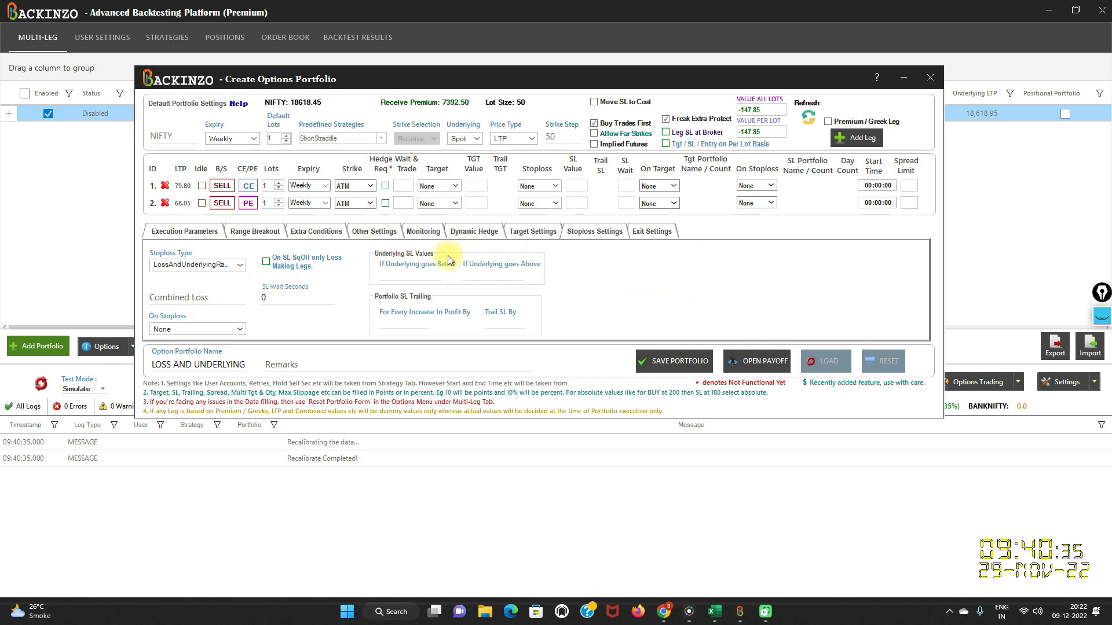
- Set the combined loss to 30000000 and the underlying SL values to -25 below and 25 above
click(178, 297)
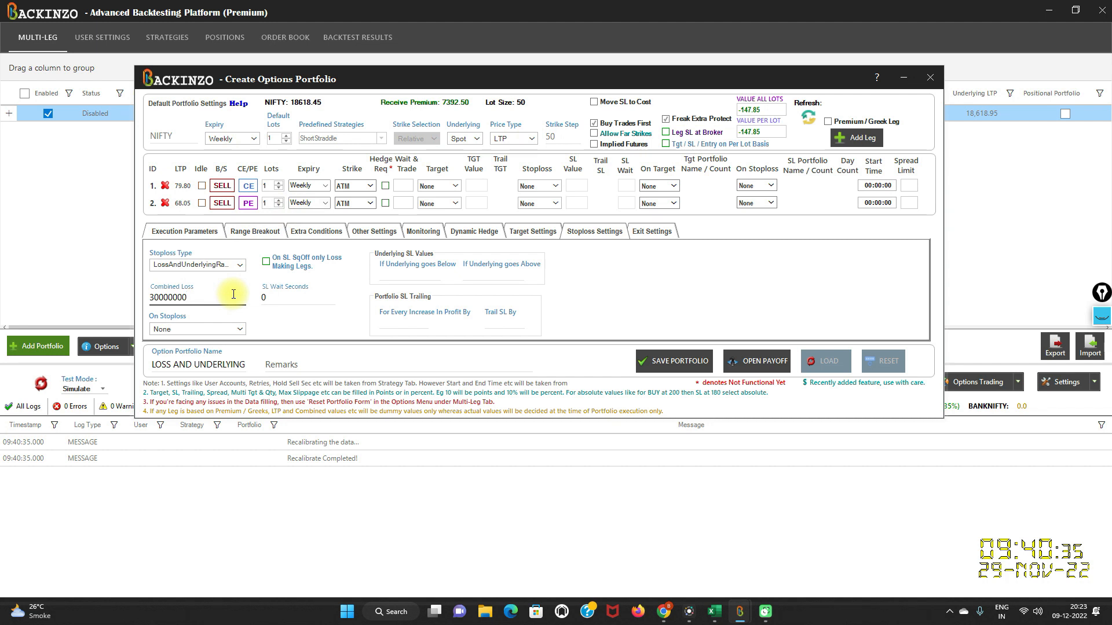
click(407, 274)
text(-25)
click(489, 276)
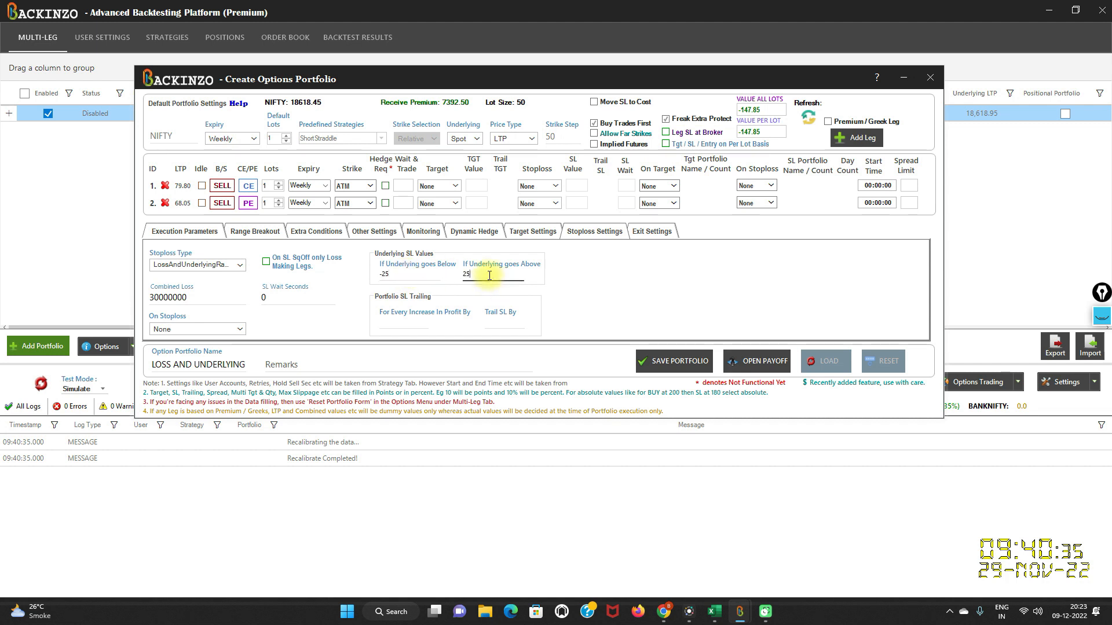
- Save and enable the edited portfolio, and restart its simulation from 29-Nov-2022
click(689, 361)
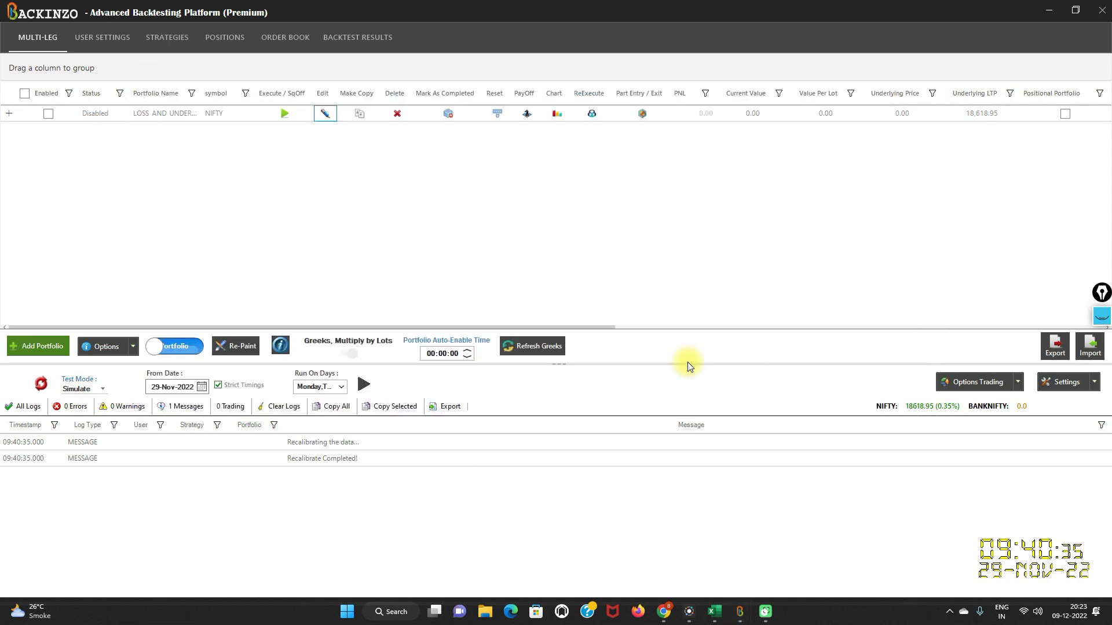
click(49, 114)
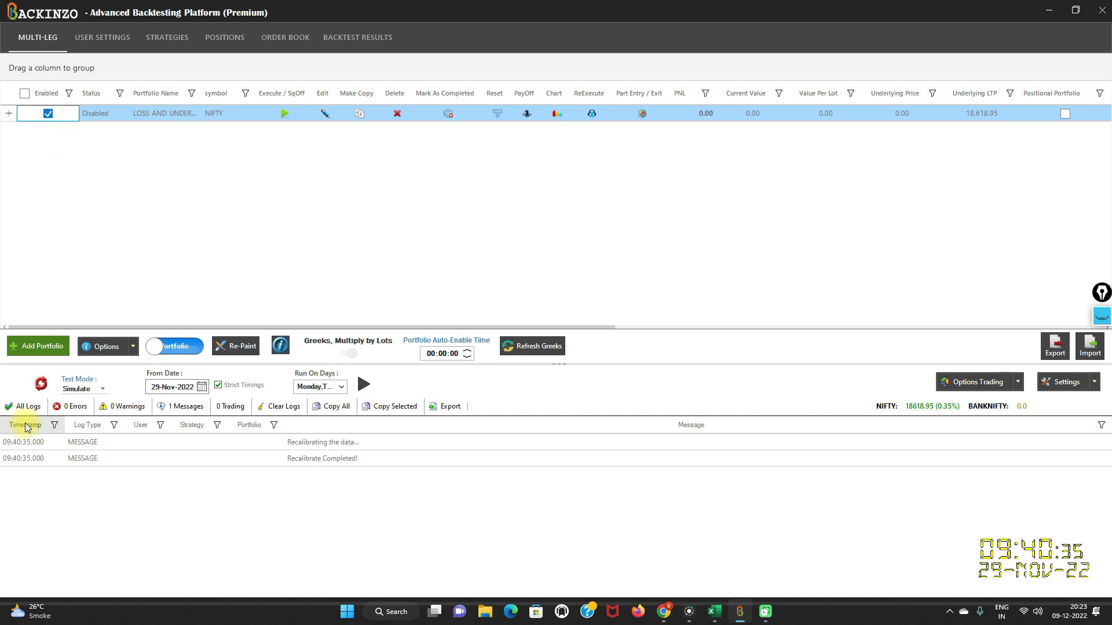
click(41, 384)
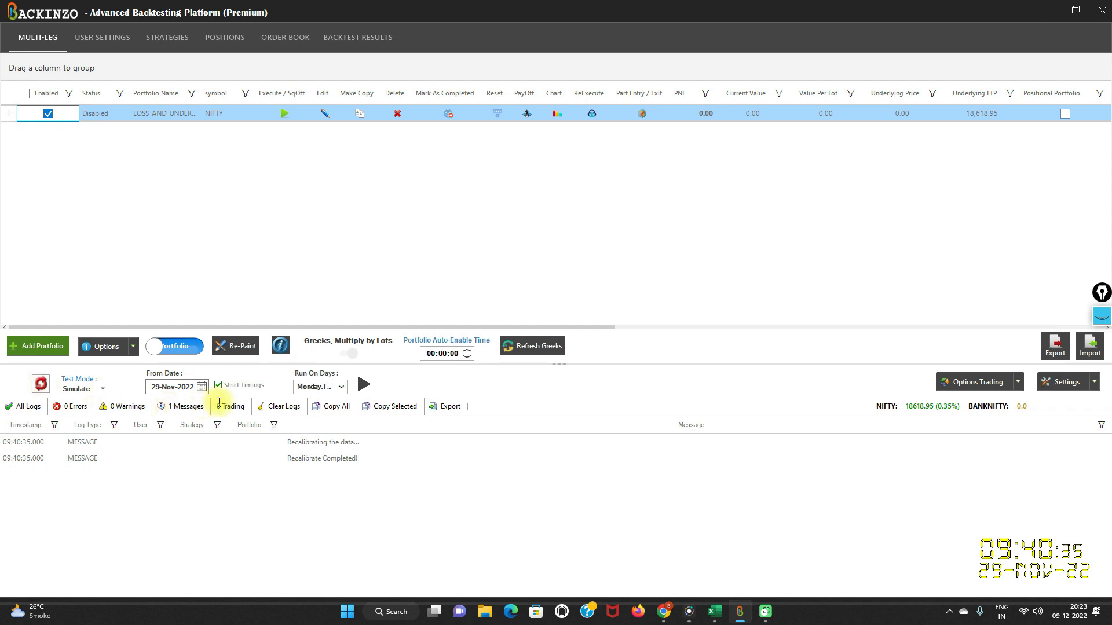
click(206, 387)
click(205, 387)
click(364, 386)
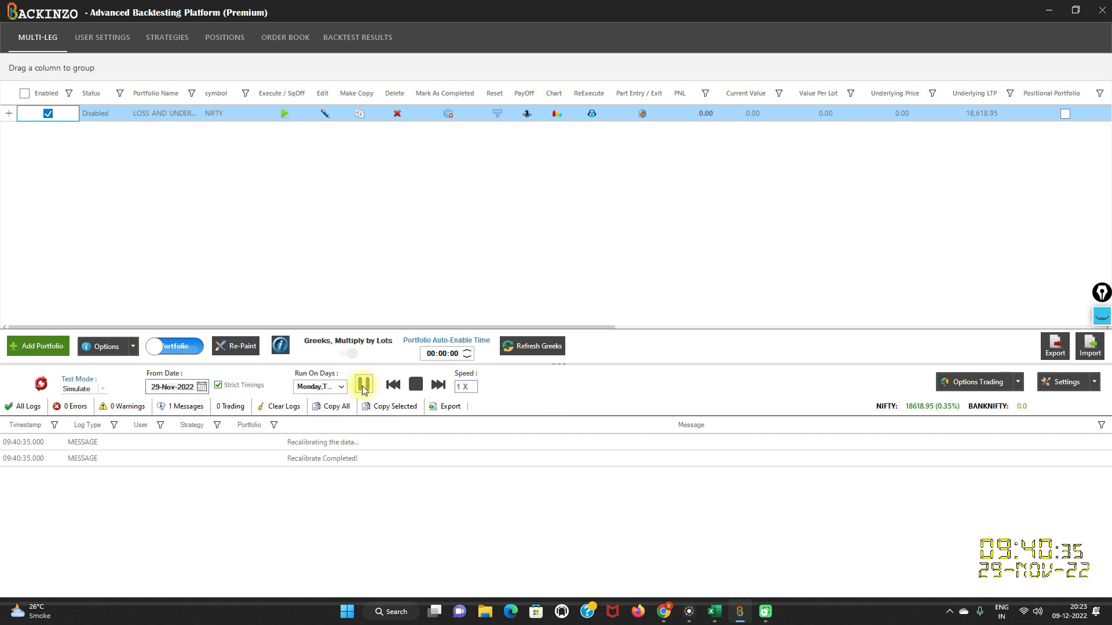
- Expand the portfolio and its execution row to examine the PNL, SL and message values against the logged underlying range
click(9, 116)
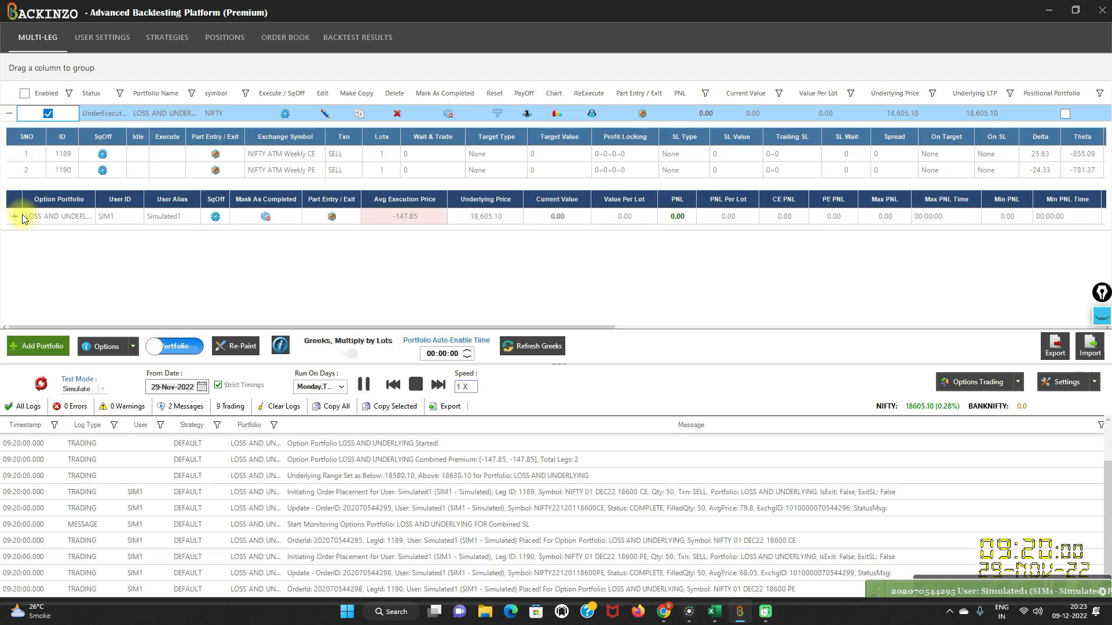
click(14, 216)
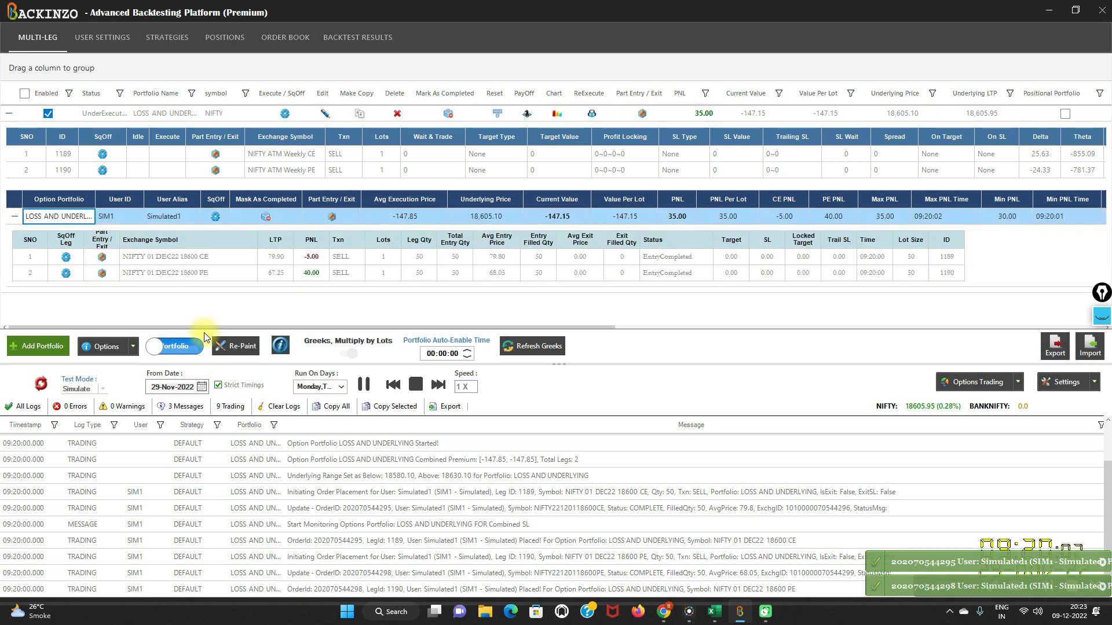
drag(203, 327, 1058, 335)
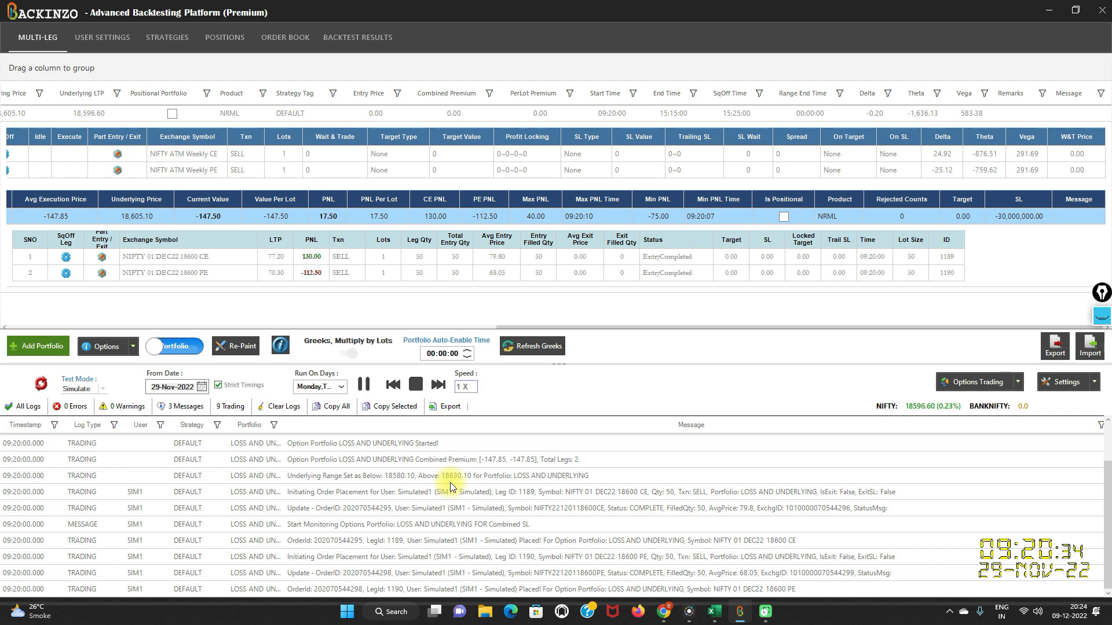
click(1106, 324)
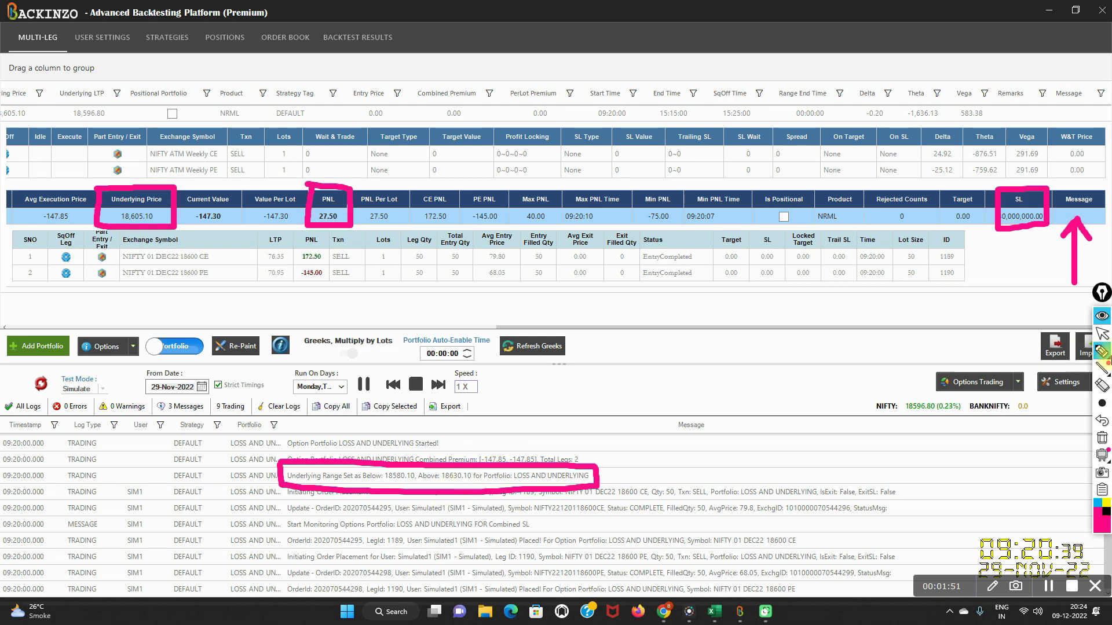
click(1103, 318)
- Raise the simulation speed to 16X, check the portfolio's exit message and clear the screen annotations
click(439, 385)
click(438, 385)
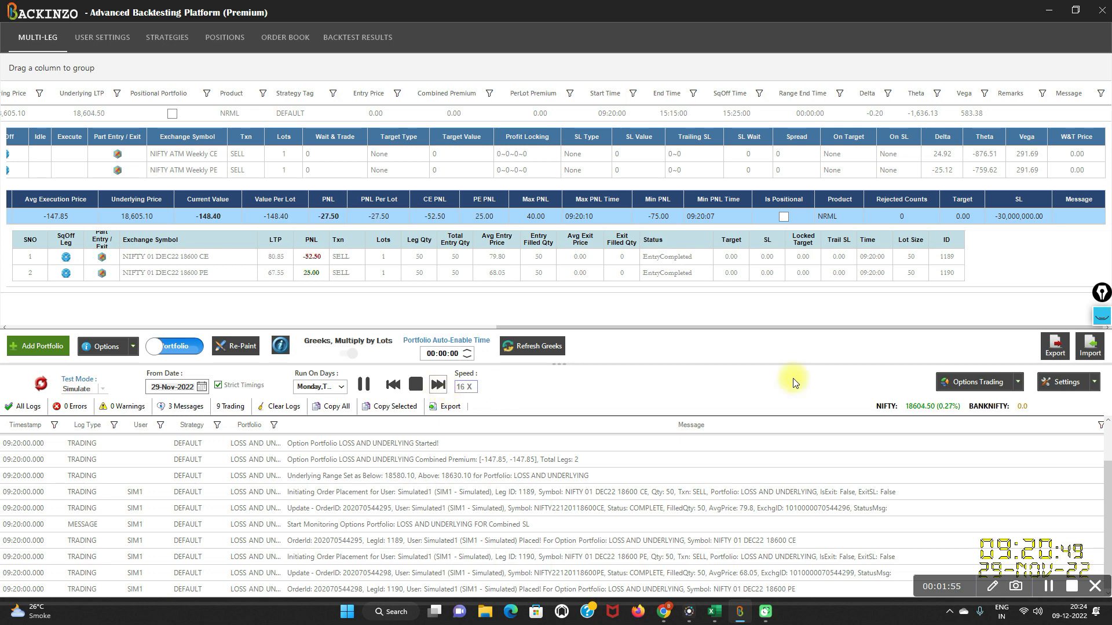
click(1102, 316)
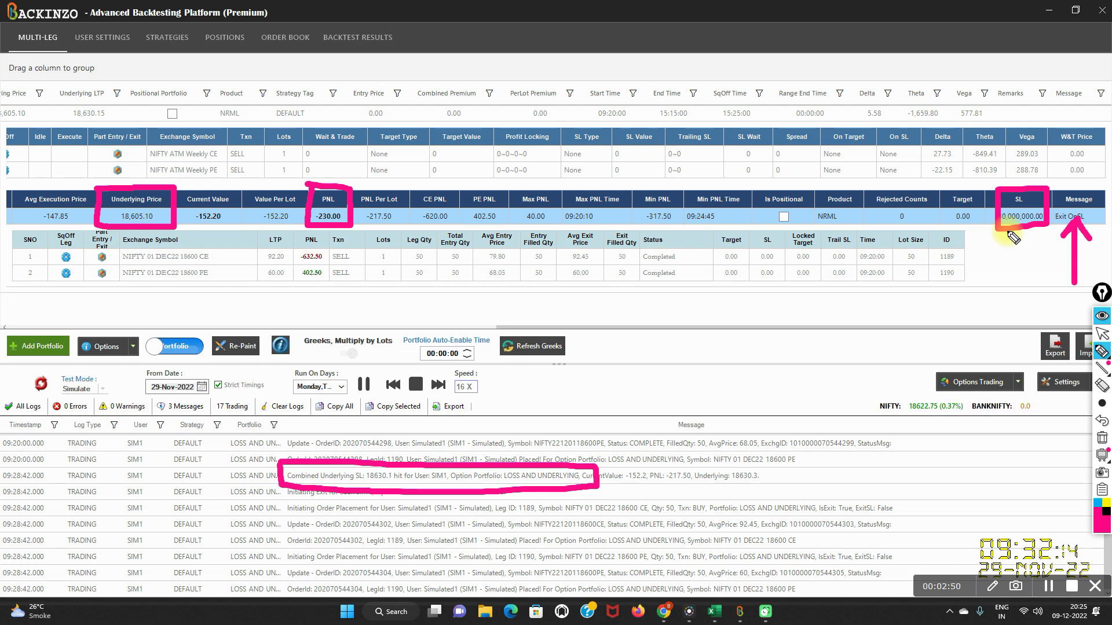
click(1103, 440)
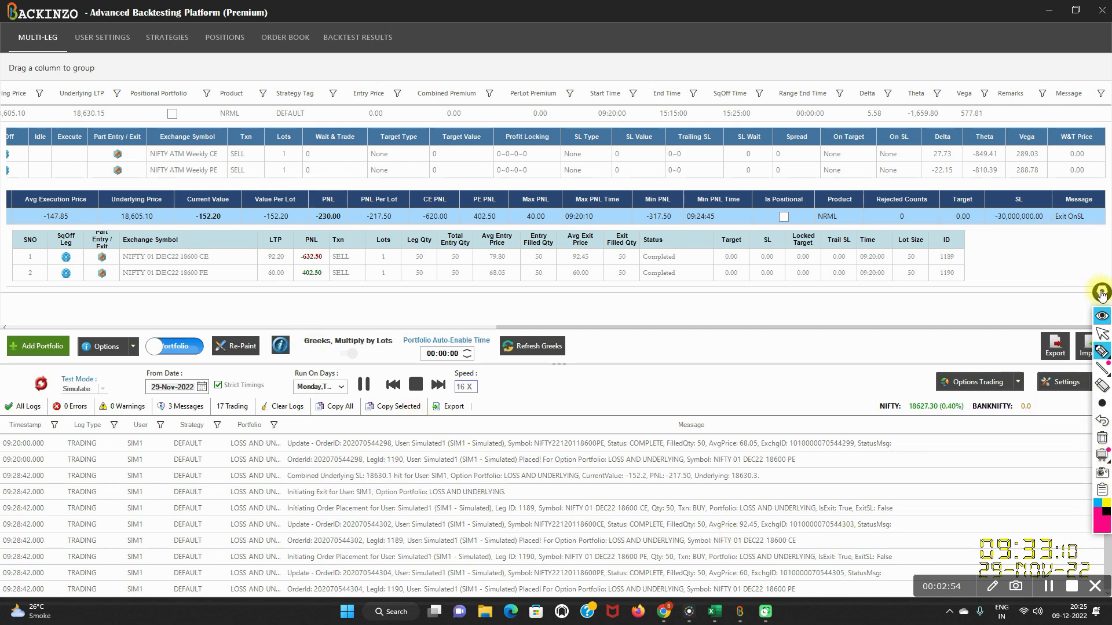
click(1104, 317)
- Examine the log entries for the underlying range that was set and the combined underlying SL exit
scroll(648, 561, up, 3)
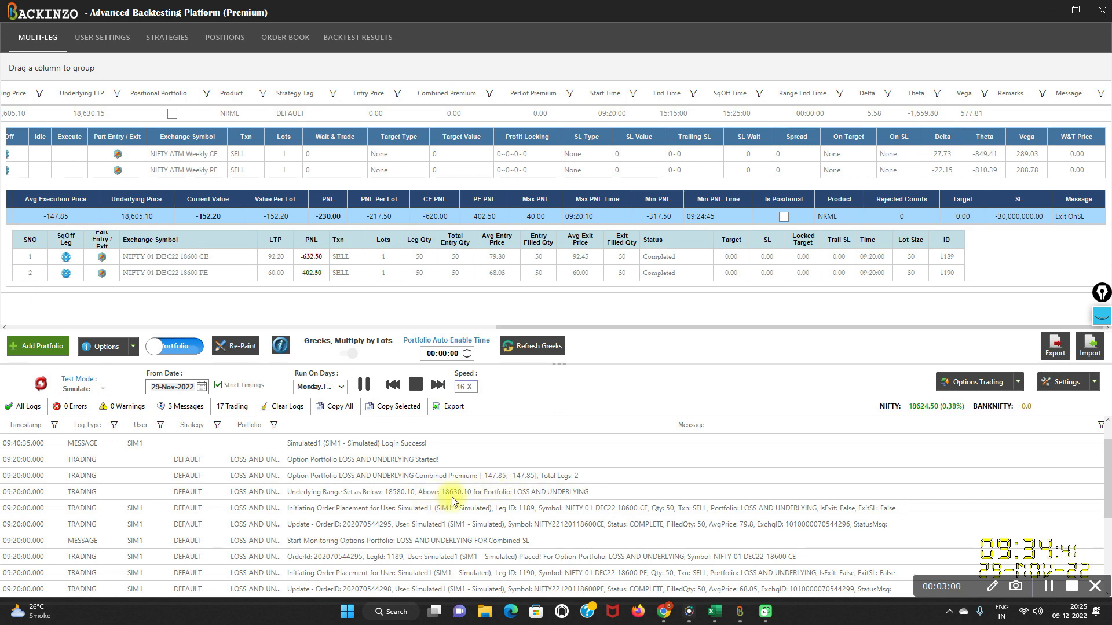
scroll(452, 497, down, 1)
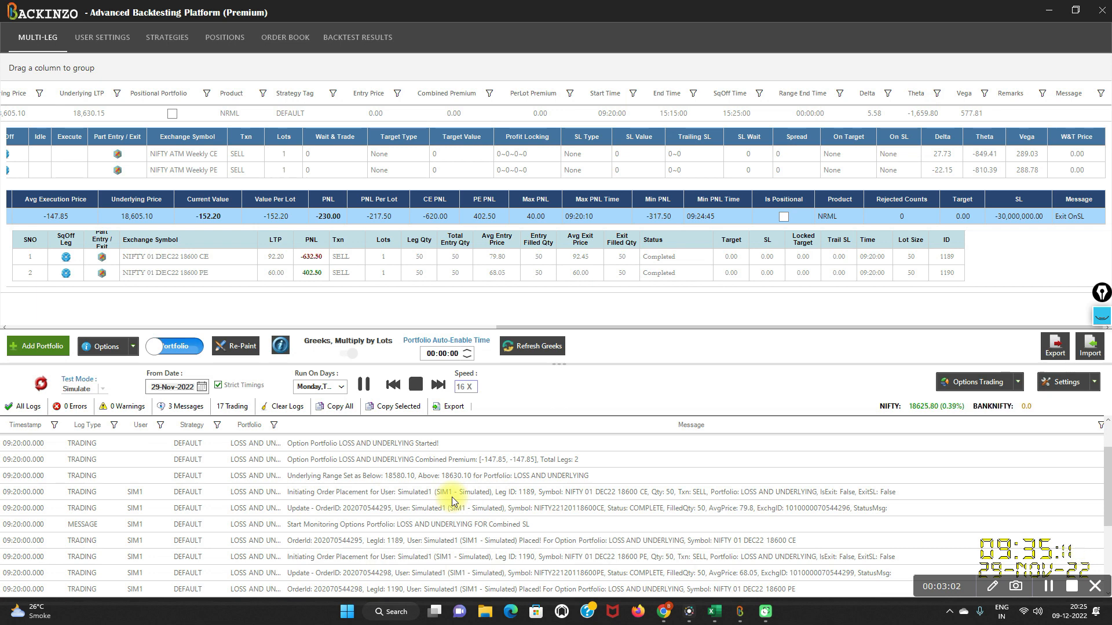
scroll(451, 497, down, 2)
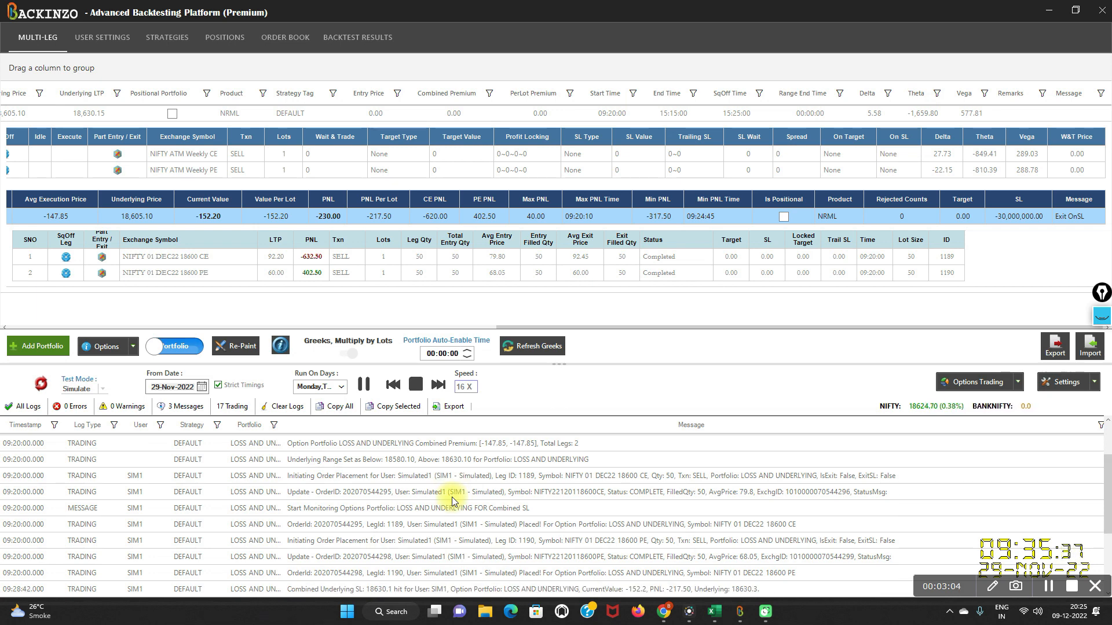
scroll(451, 496, down, 6)
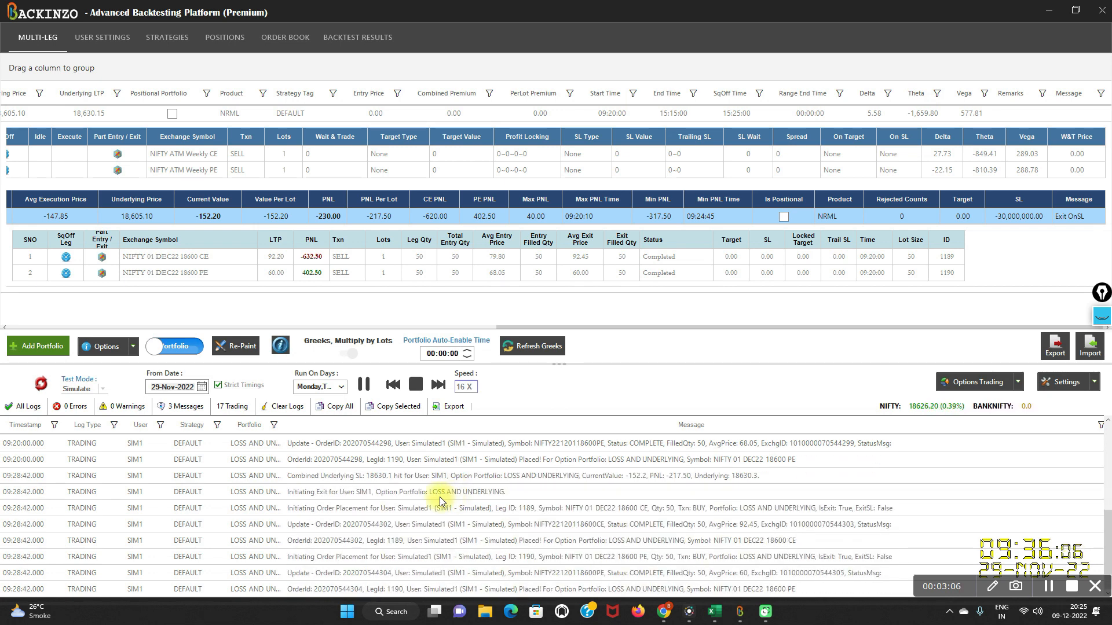
scroll(439, 497, up, 1)
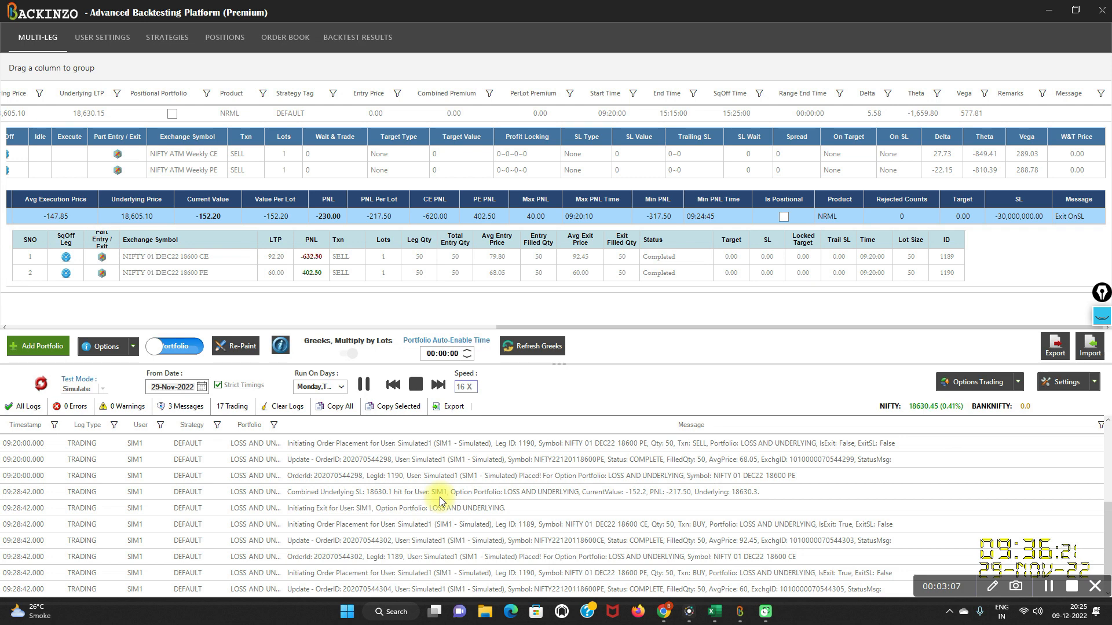
click(346, 497)
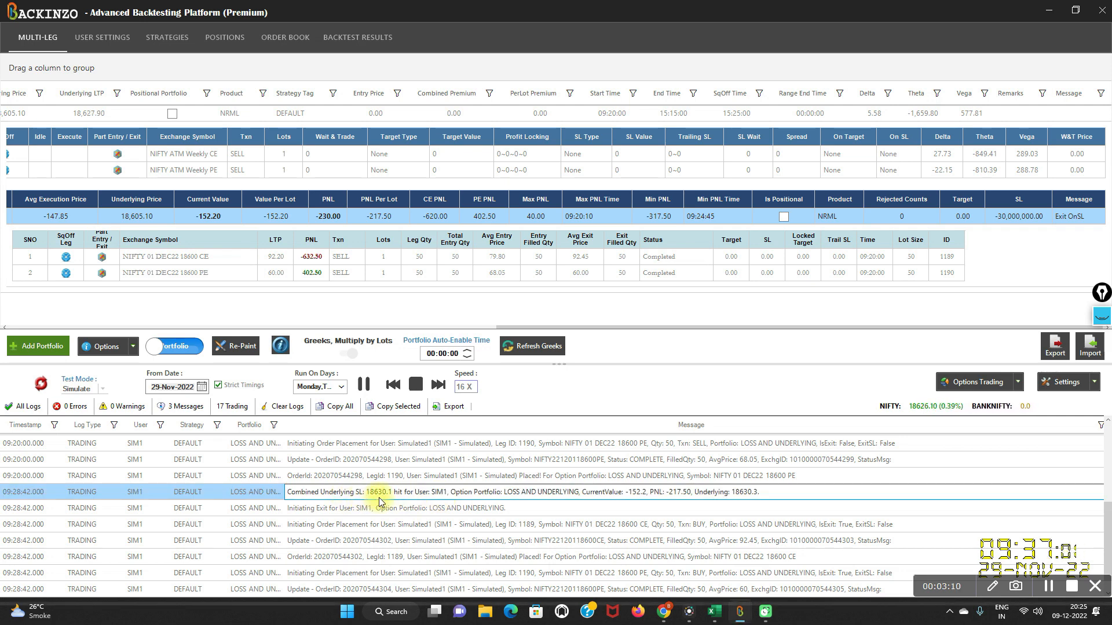